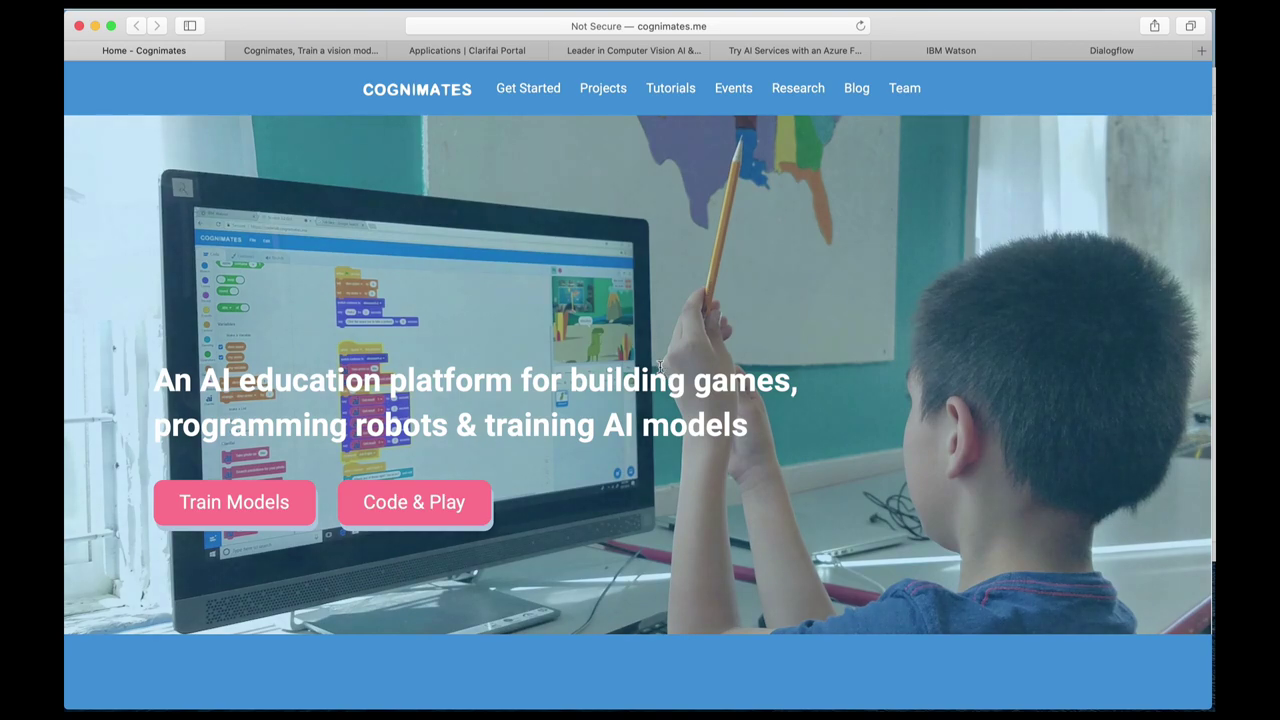
- Open the vision model training page of Cognimates Studio, starting from the Cognimates home page
left_click(712, 26)
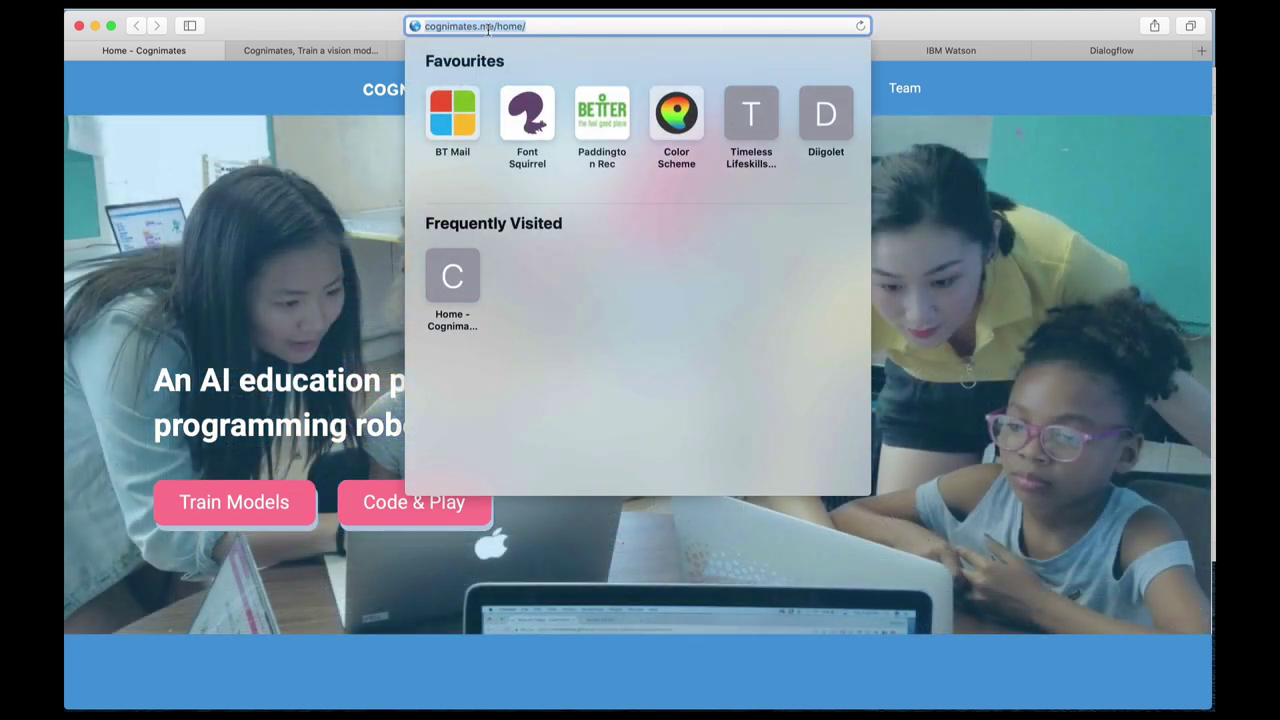
left_click(300, 258)
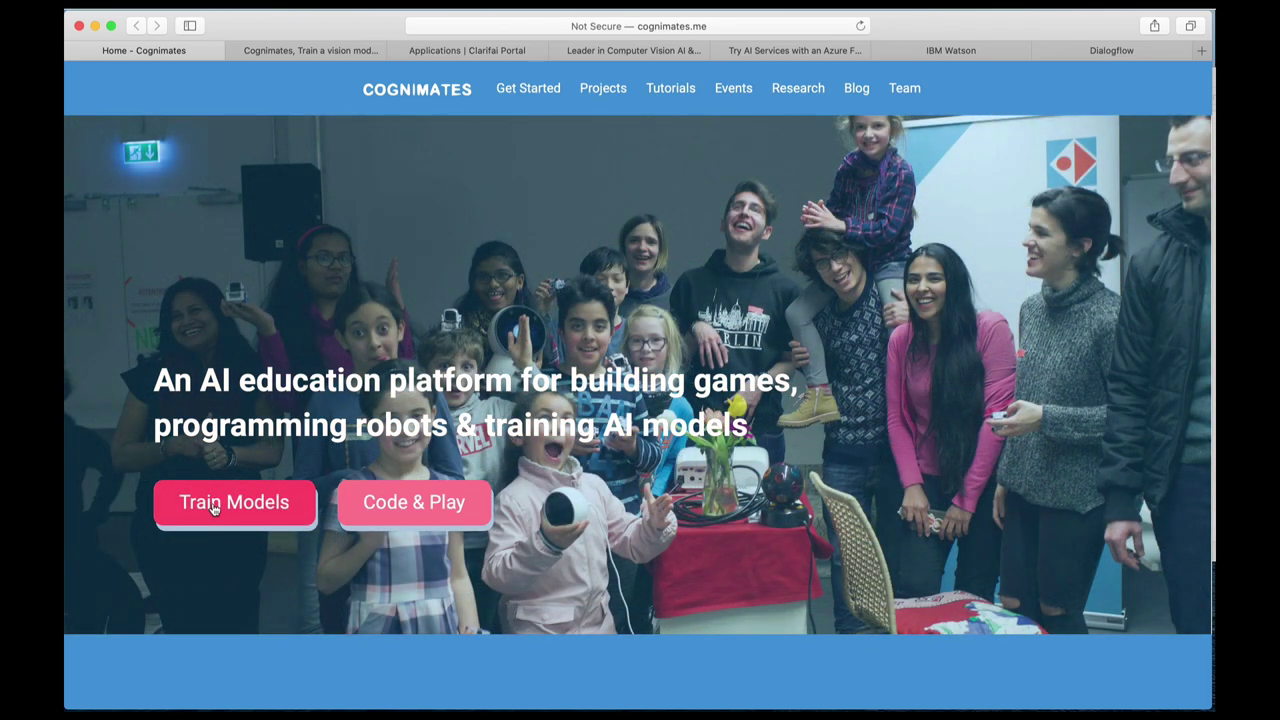
left_click(213, 508)
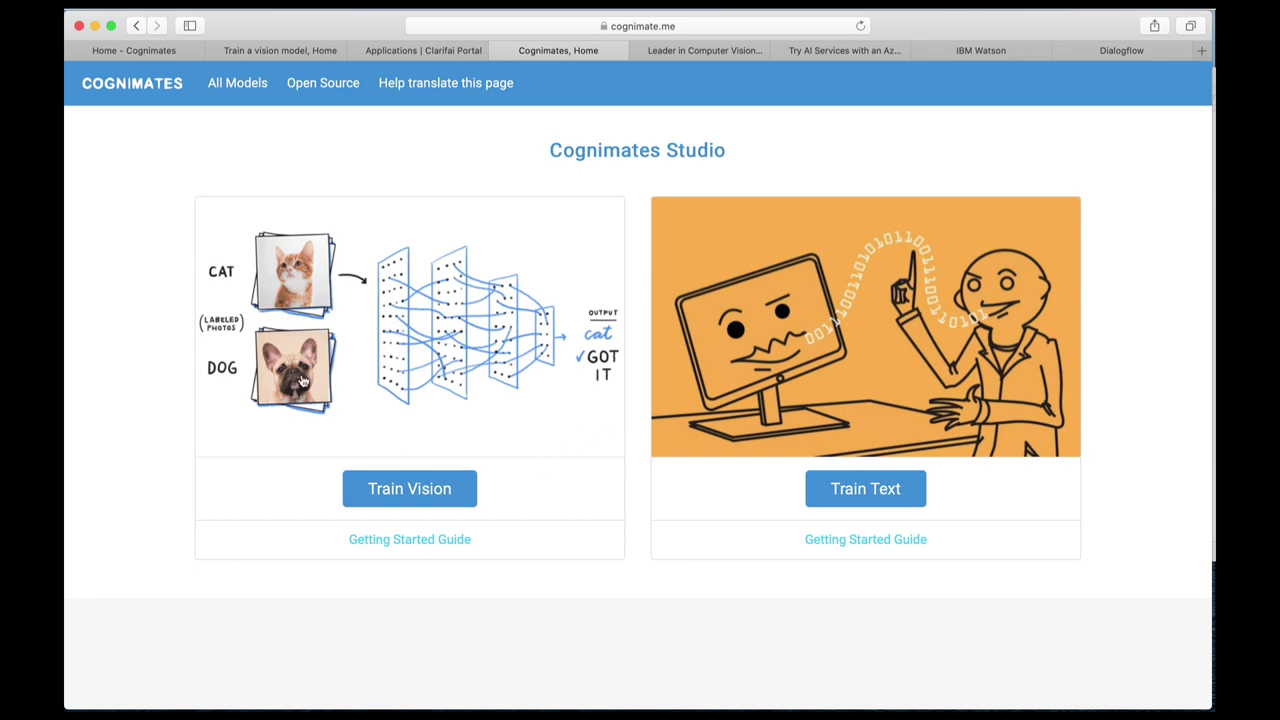
left_click(425, 489)
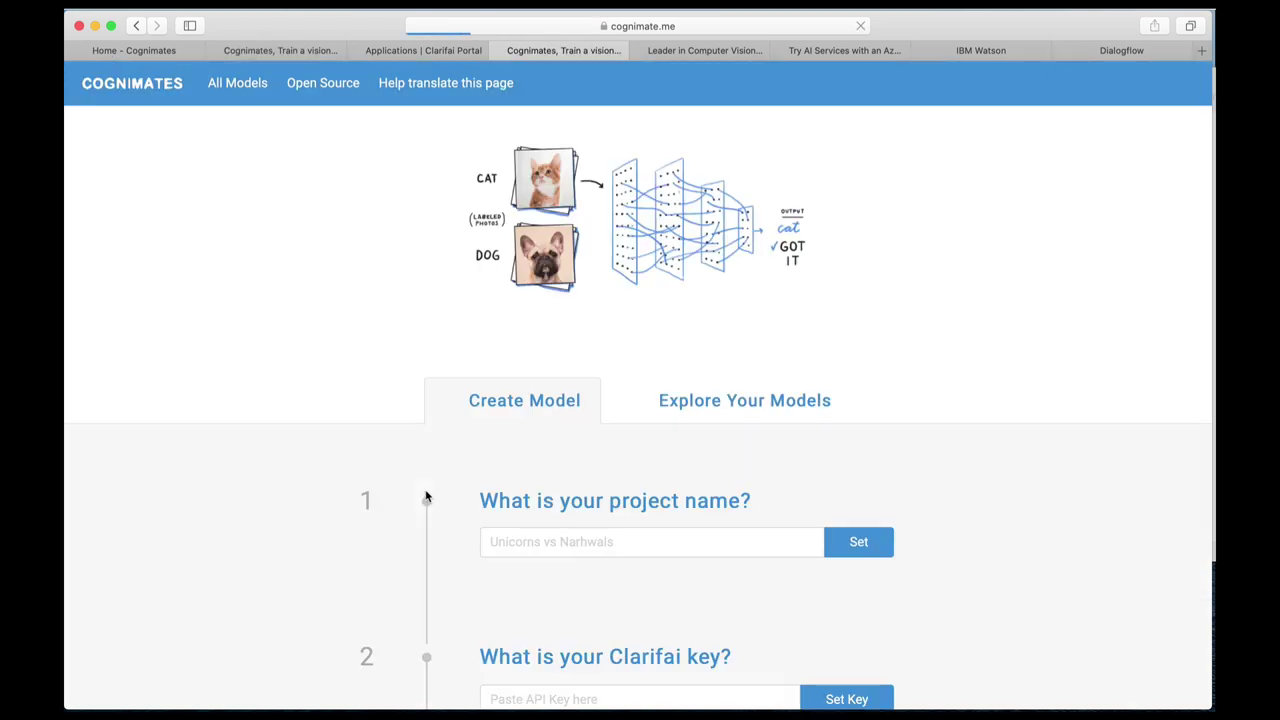
- Enter "Cats vs Dogs" as the project name of the new vision model
scroll(339, 427, "down", 3)
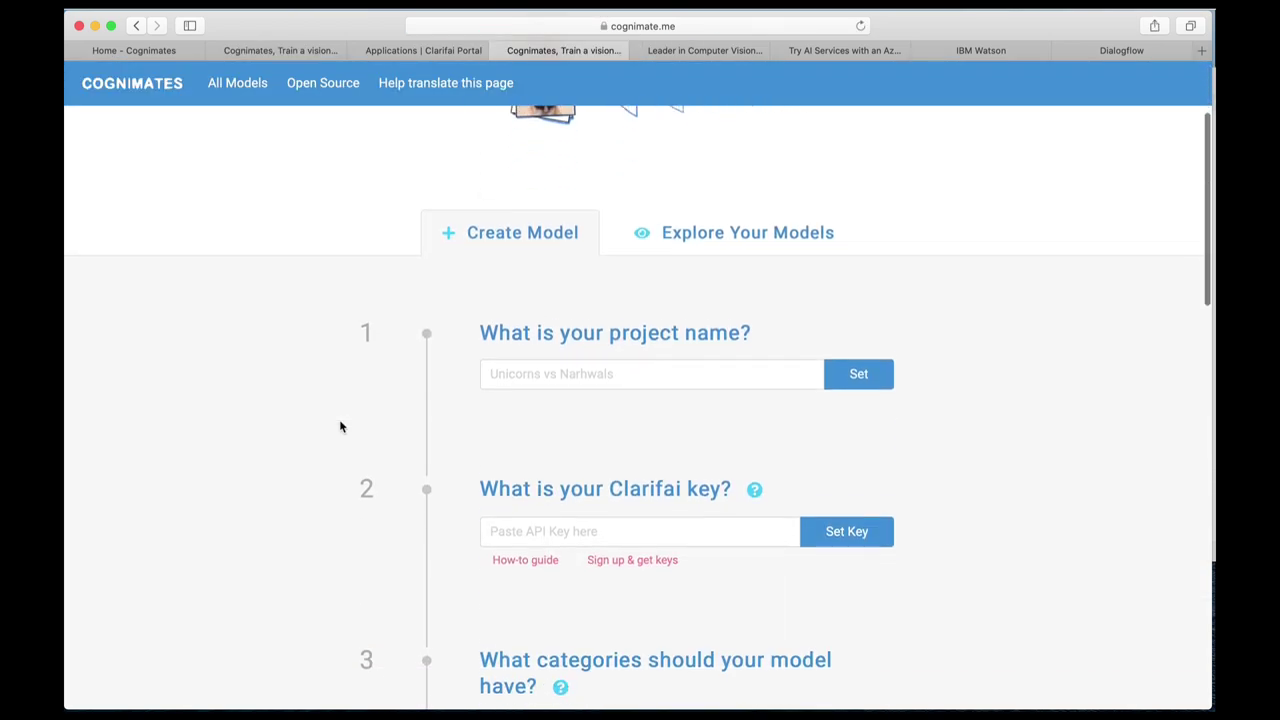
scroll(339, 427, "down", 1)
left_click(557, 331)
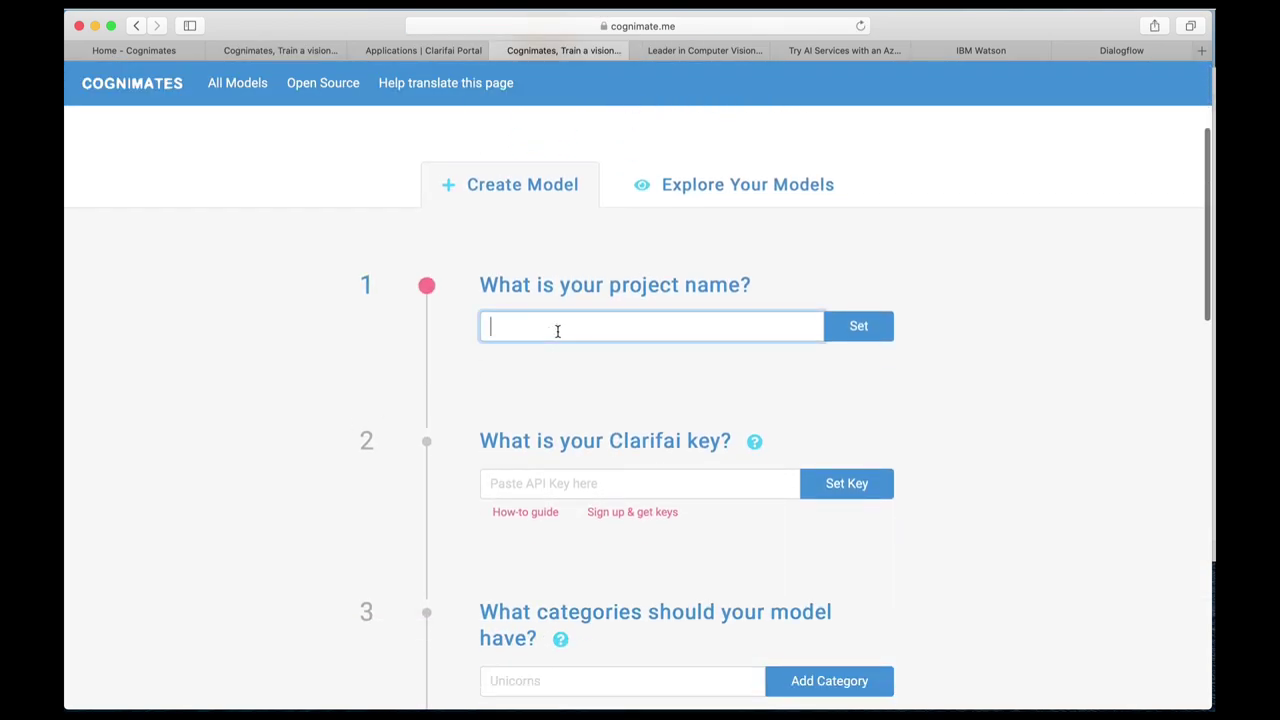
type("Cats vs Dogs")
left_click(1003, 410)
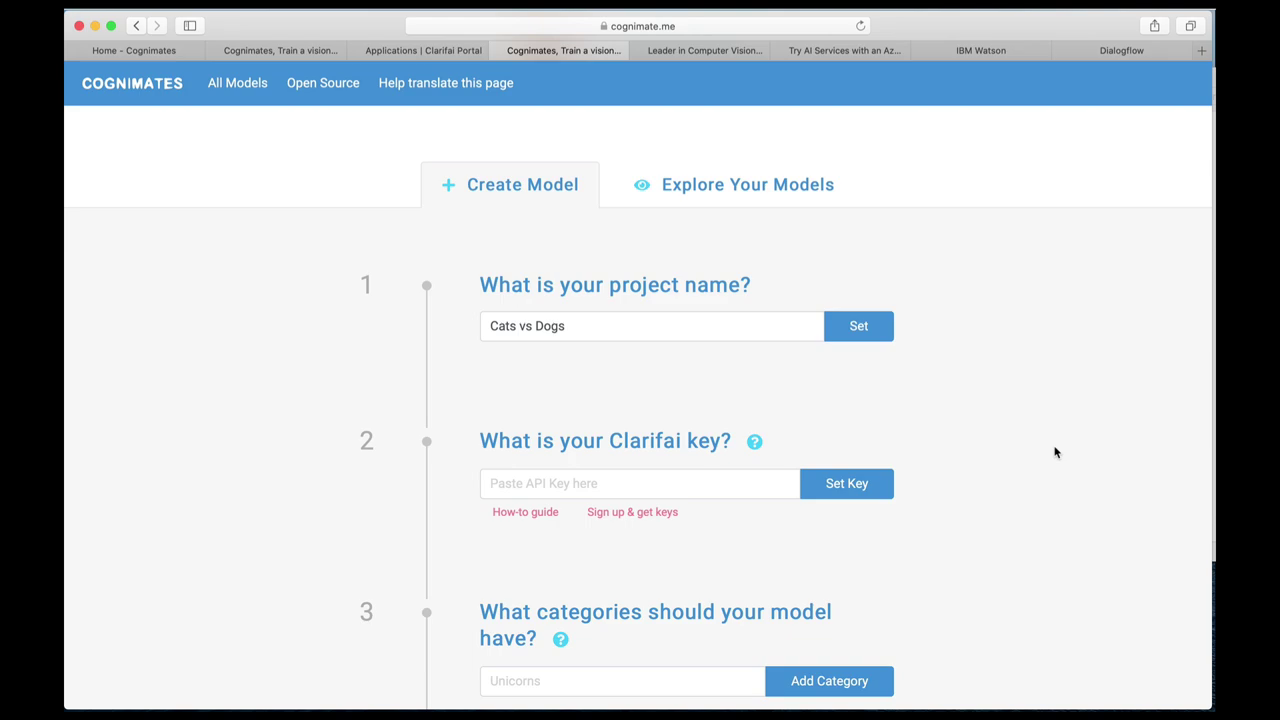
- Open the Clarifai sign-up page for getting keys and look through its form and the Cognimates vision training tutorial
scroll(619, 428, "down", 1)
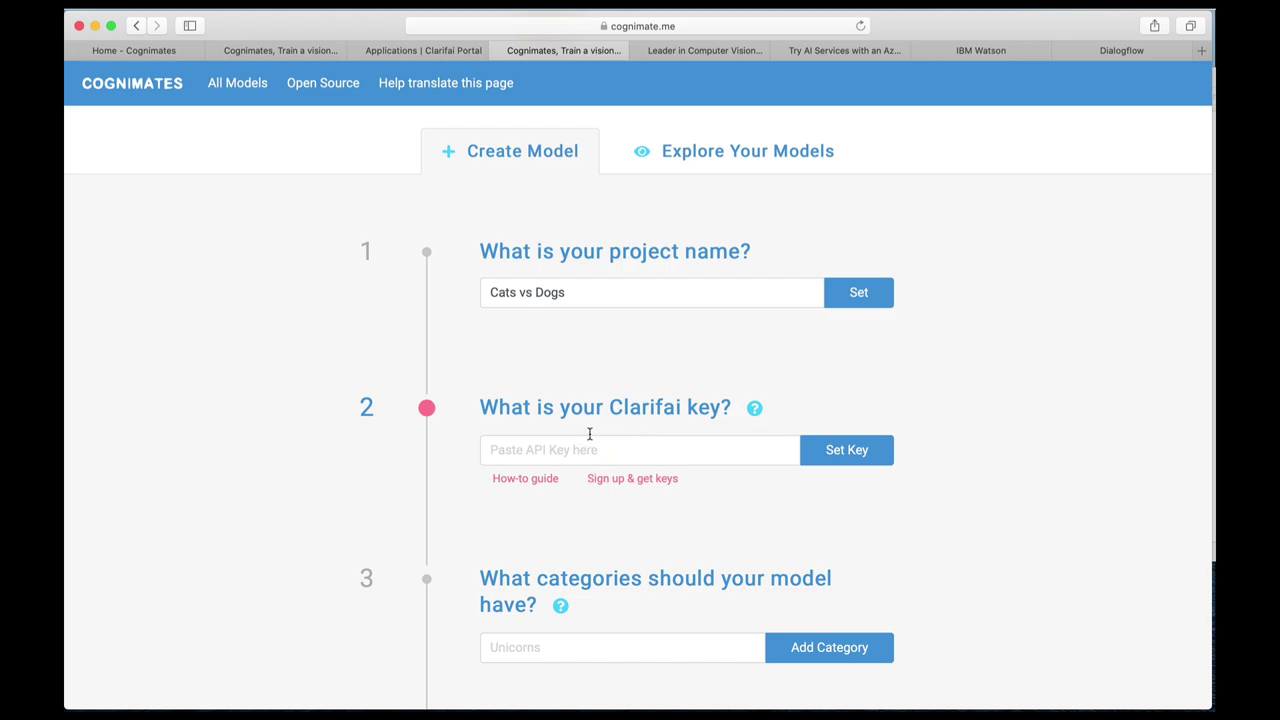
scroll(587, 407, "down", 1)
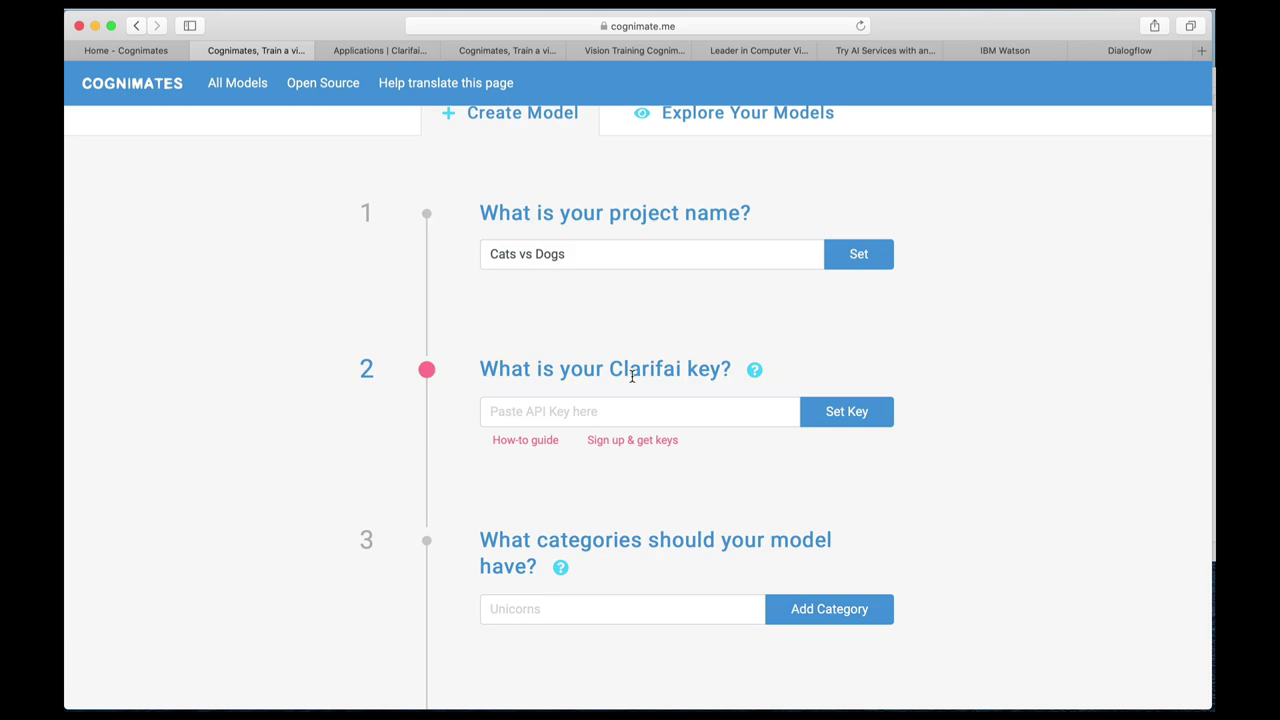
left_click(632, 445)
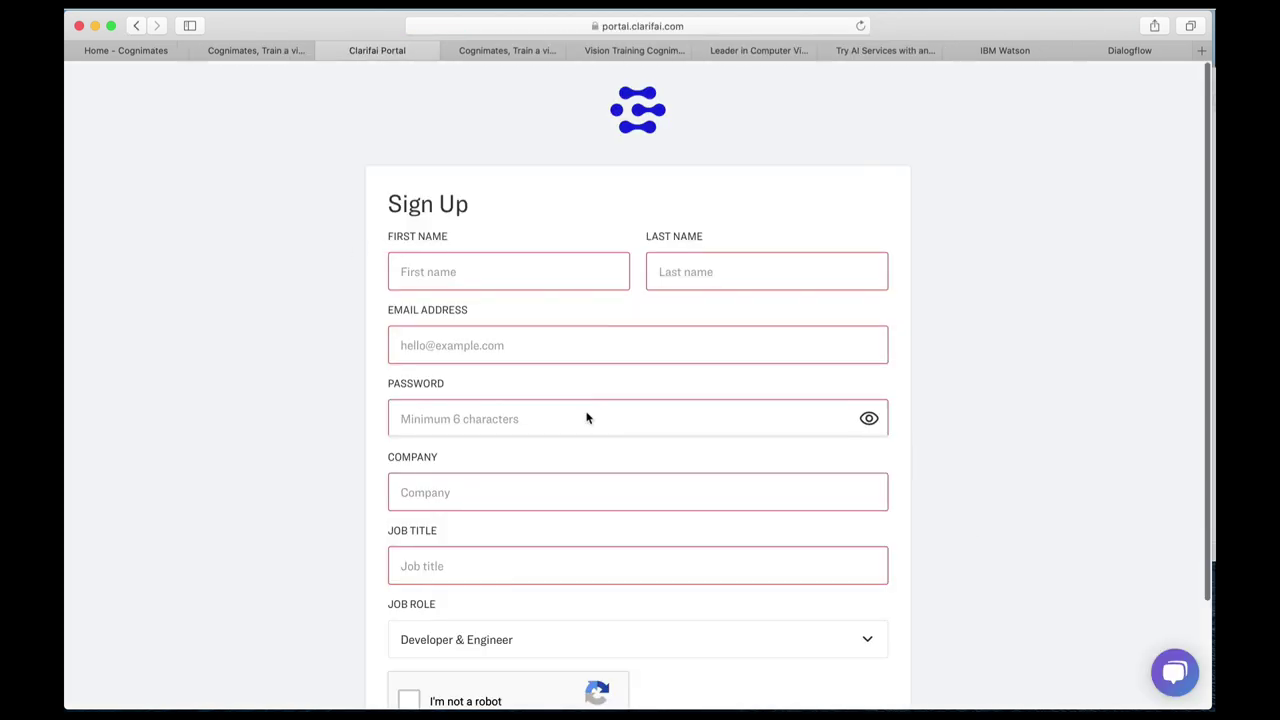
scroll(552, 480, "down", 2)
scroll(552, 480, "down", 4)
scroll(552, 480, "up", 1)
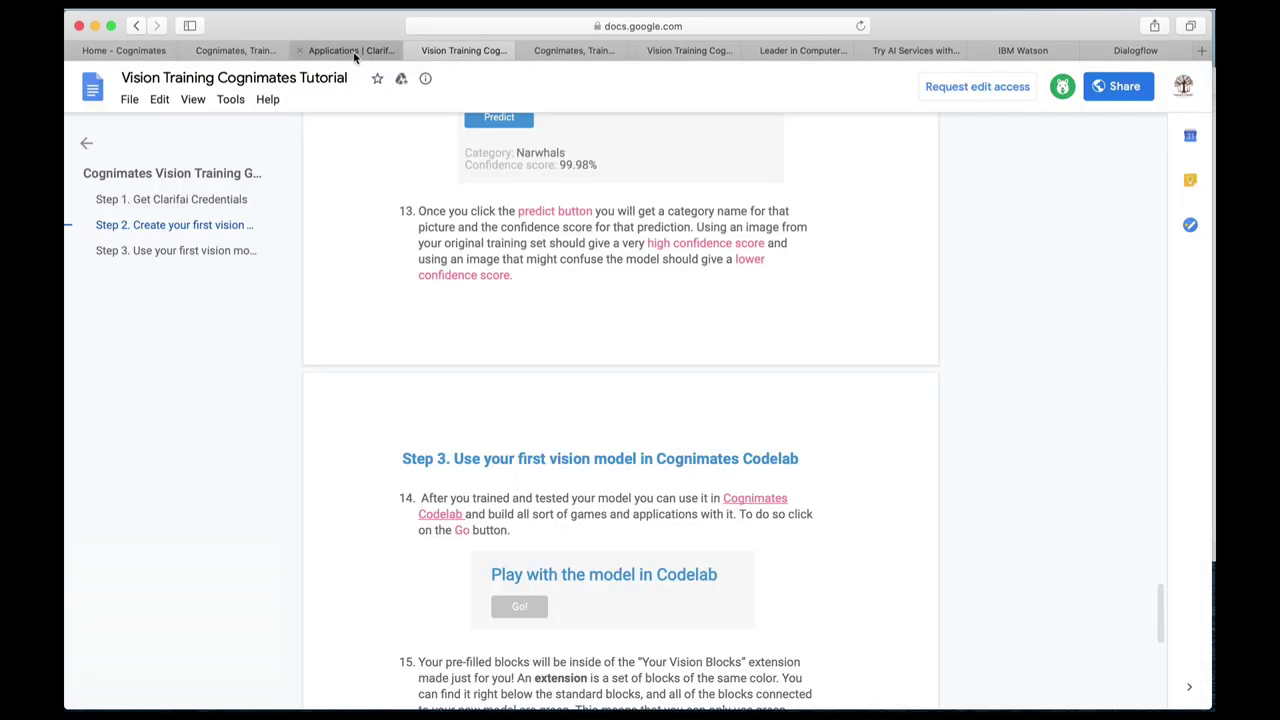
- Switch to the Clarifai portal and create an application named "Cats vs Dogs" with the General base workflow
left_click(357, 51)
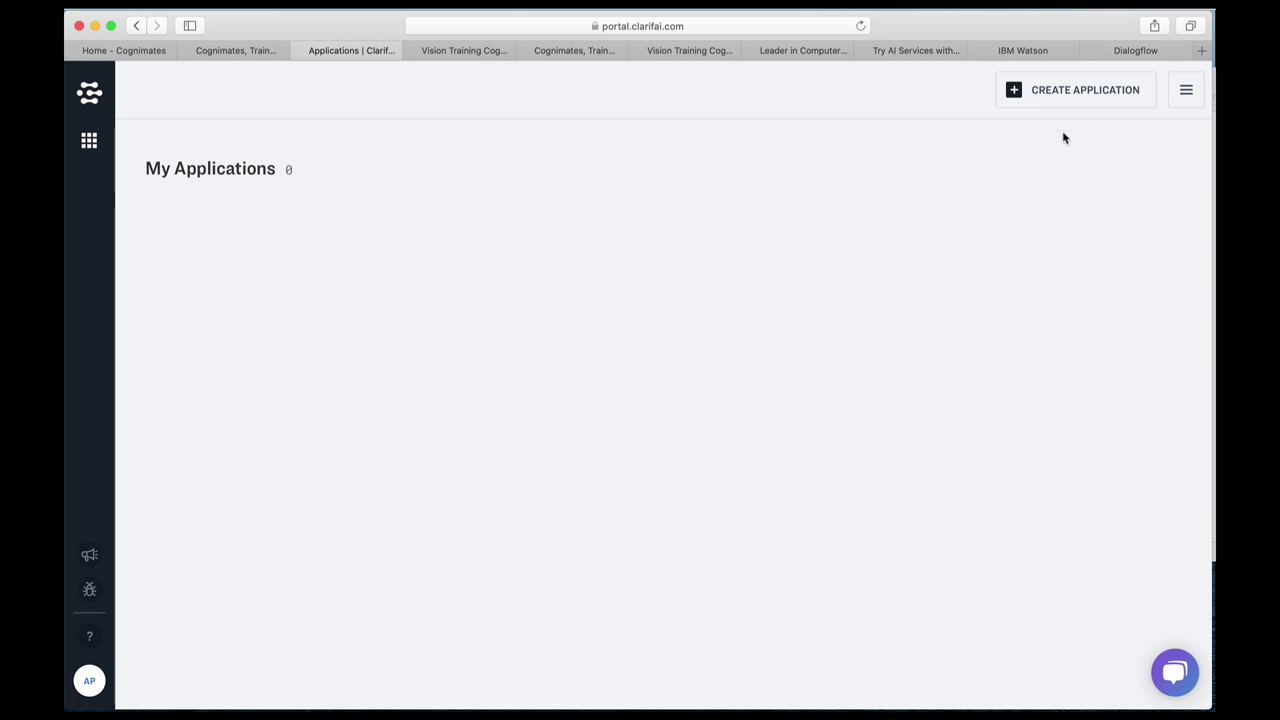
left_click(1065, 94)
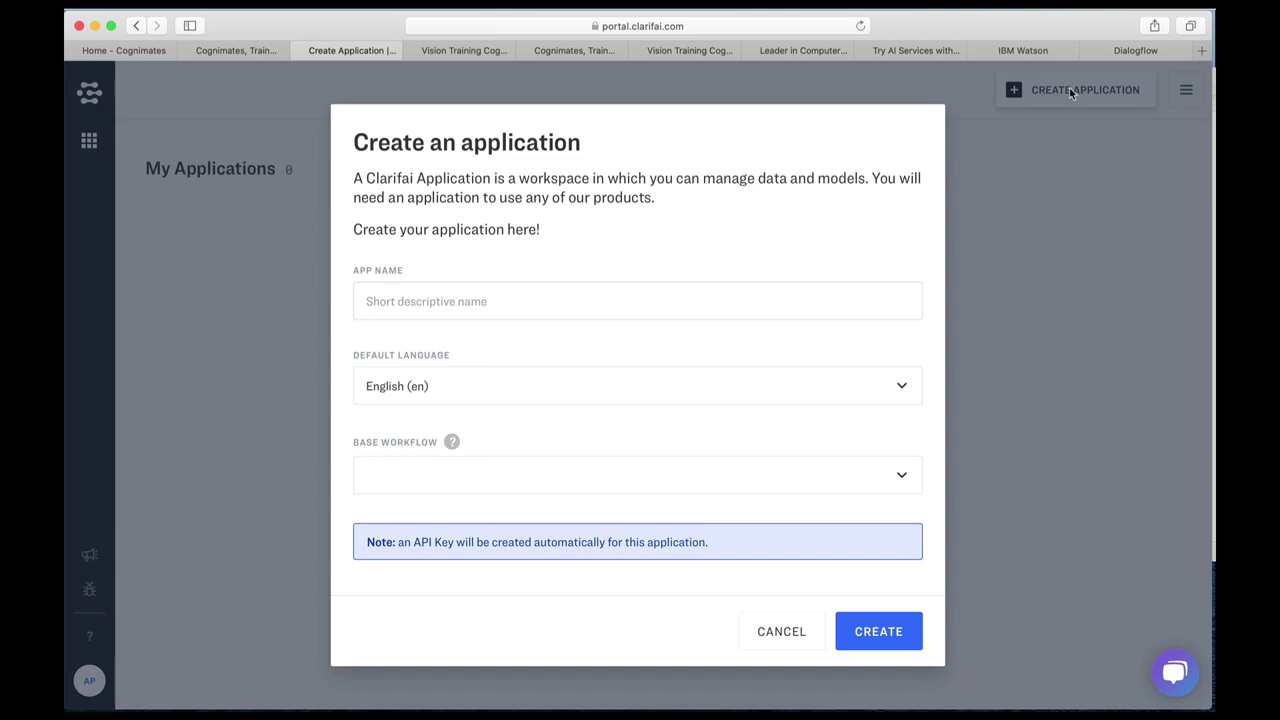
left_click(436, 300)
type("Cats ")
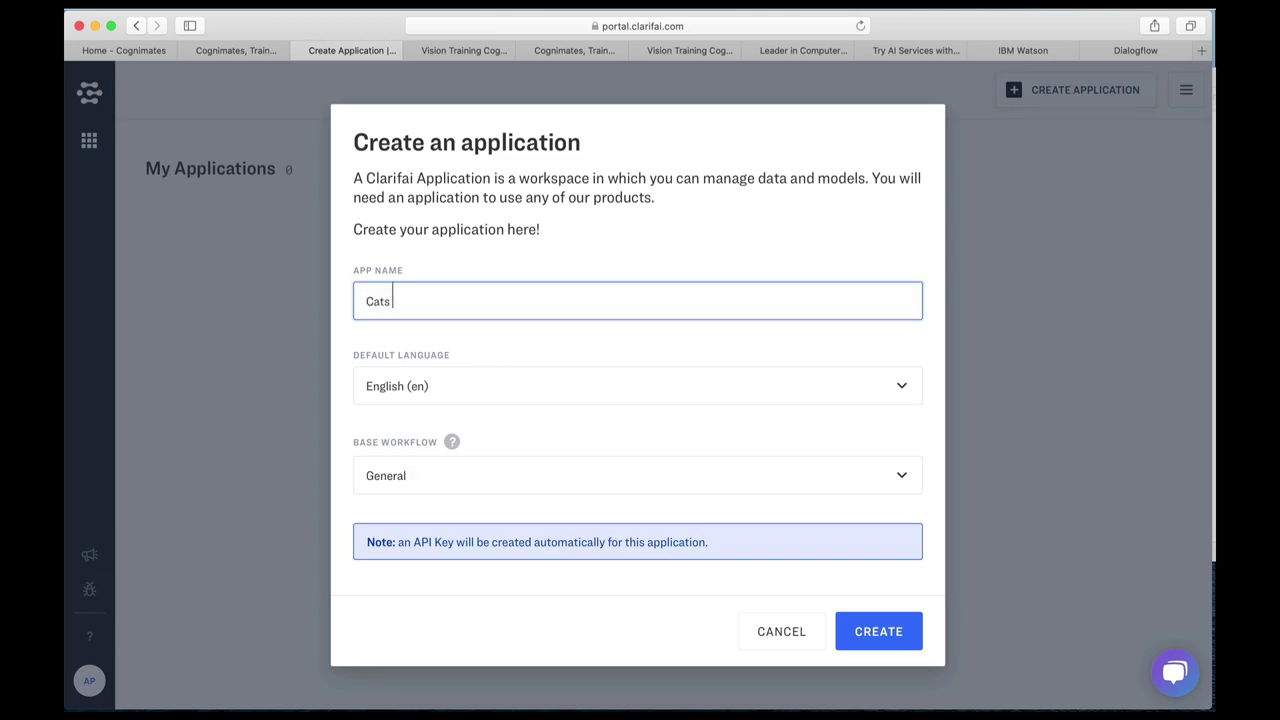
type("vs ")
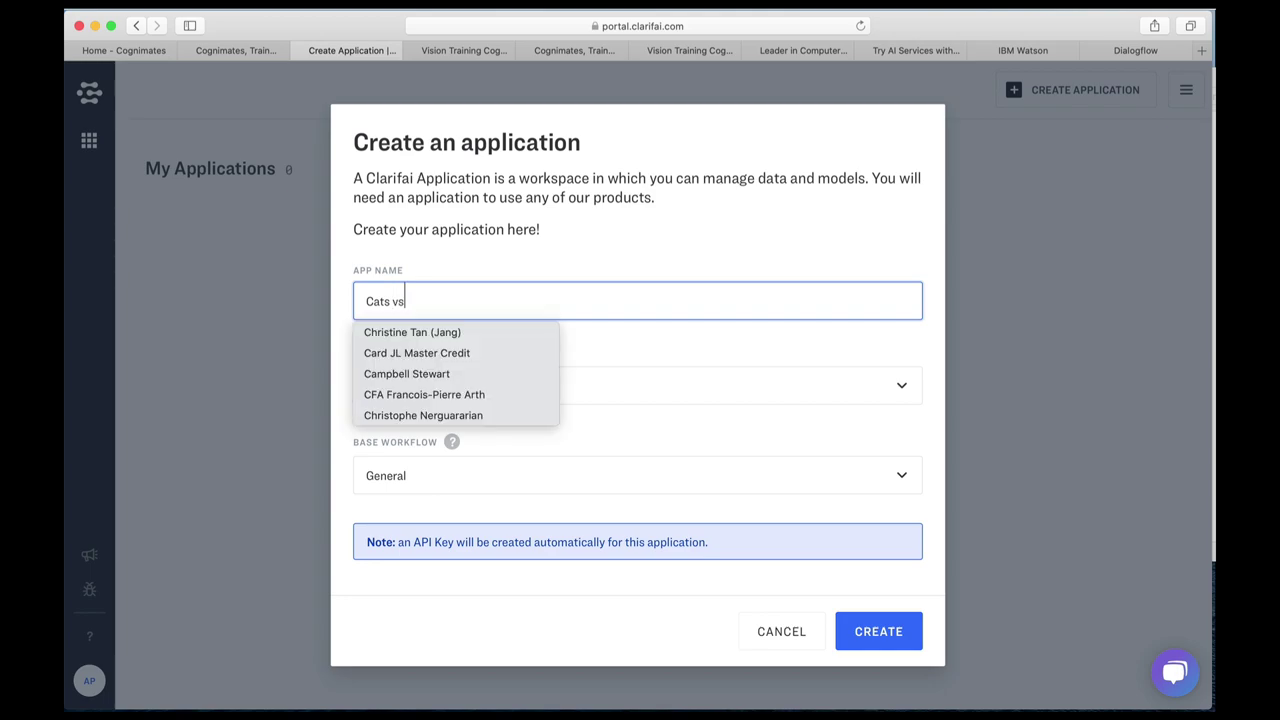
type("Dogs")
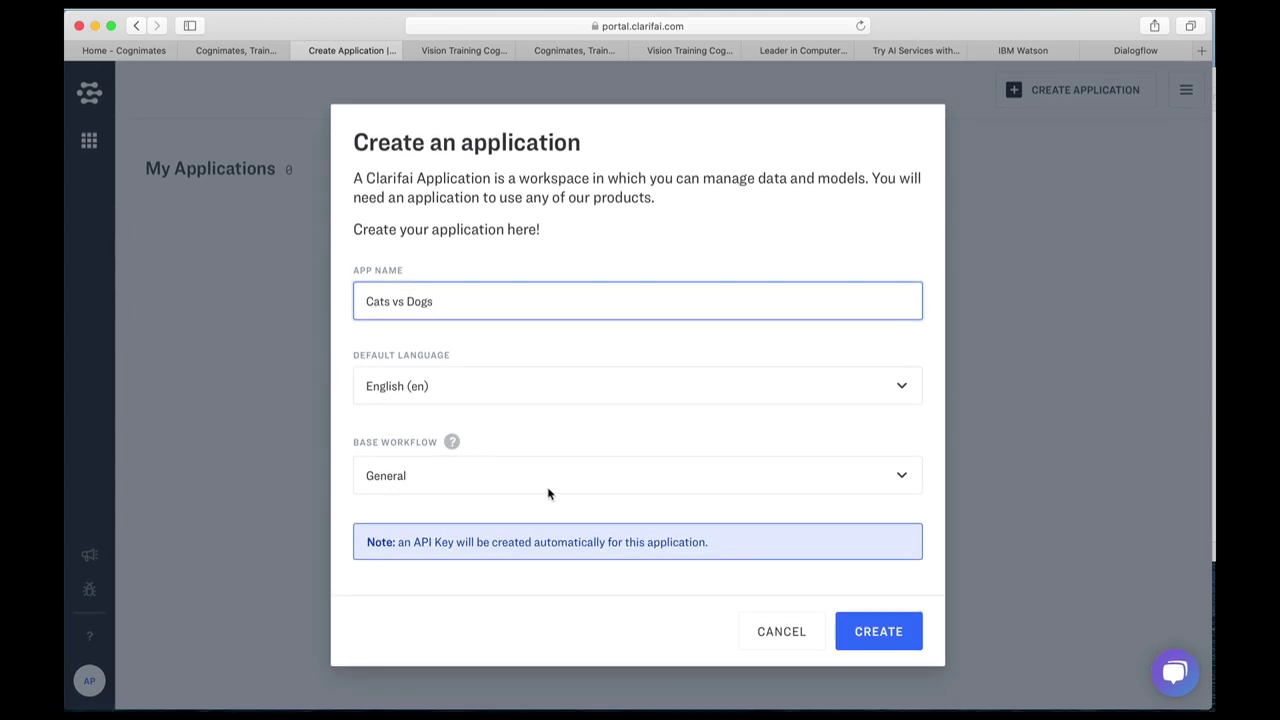
left_click(858, 633)
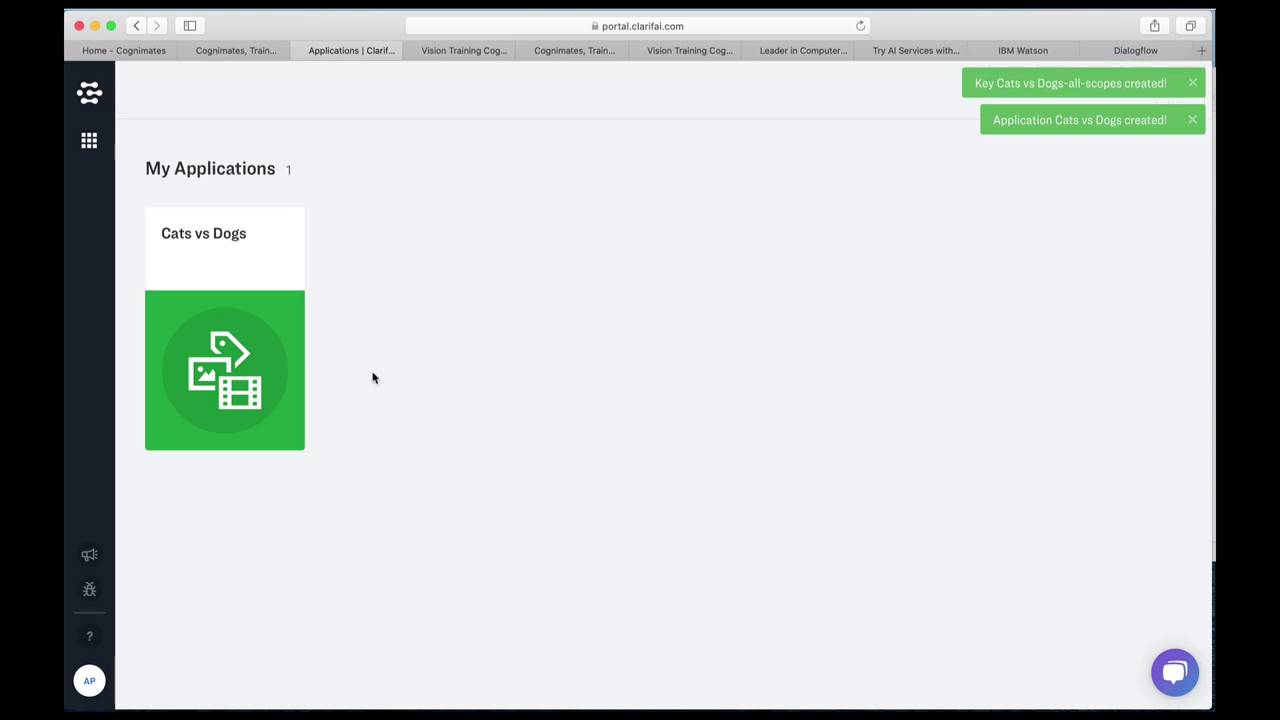
- Copy the API key of the Cats vs Dogs application and set it as the Clarifai key in Cognimates
left_click(222, 362)
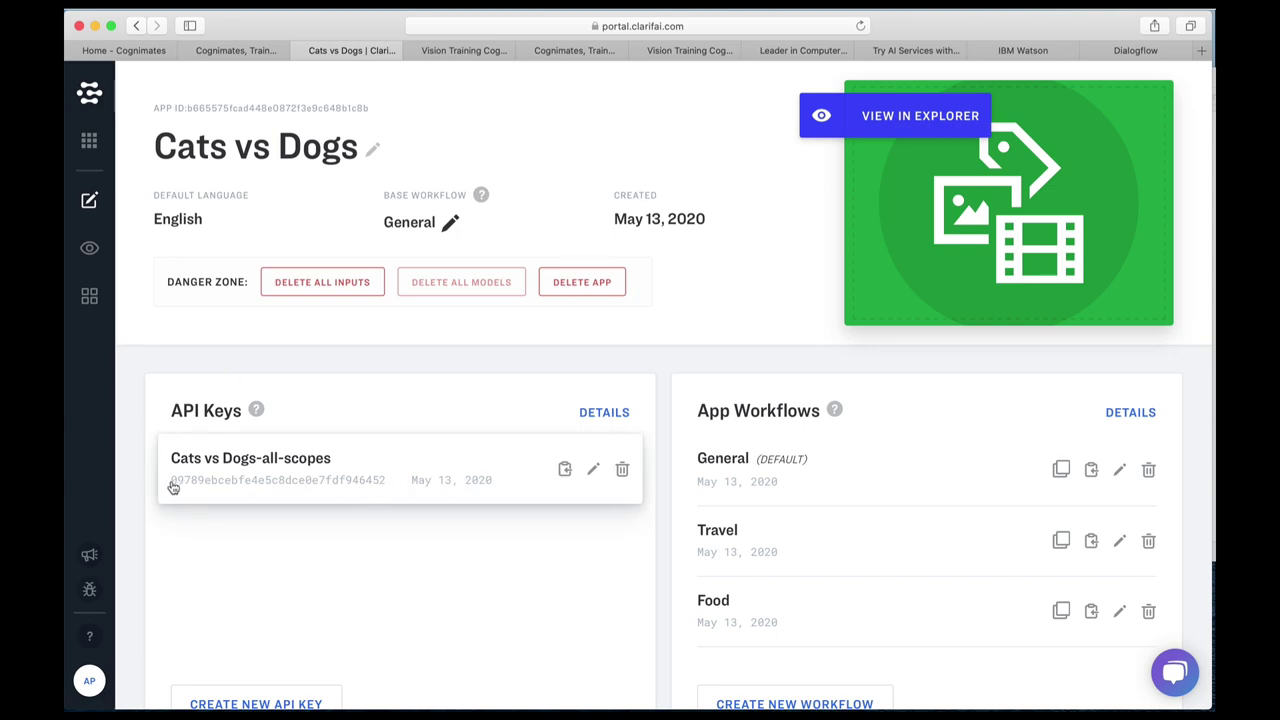
left_click(566, 470)
left_click(243, 50)
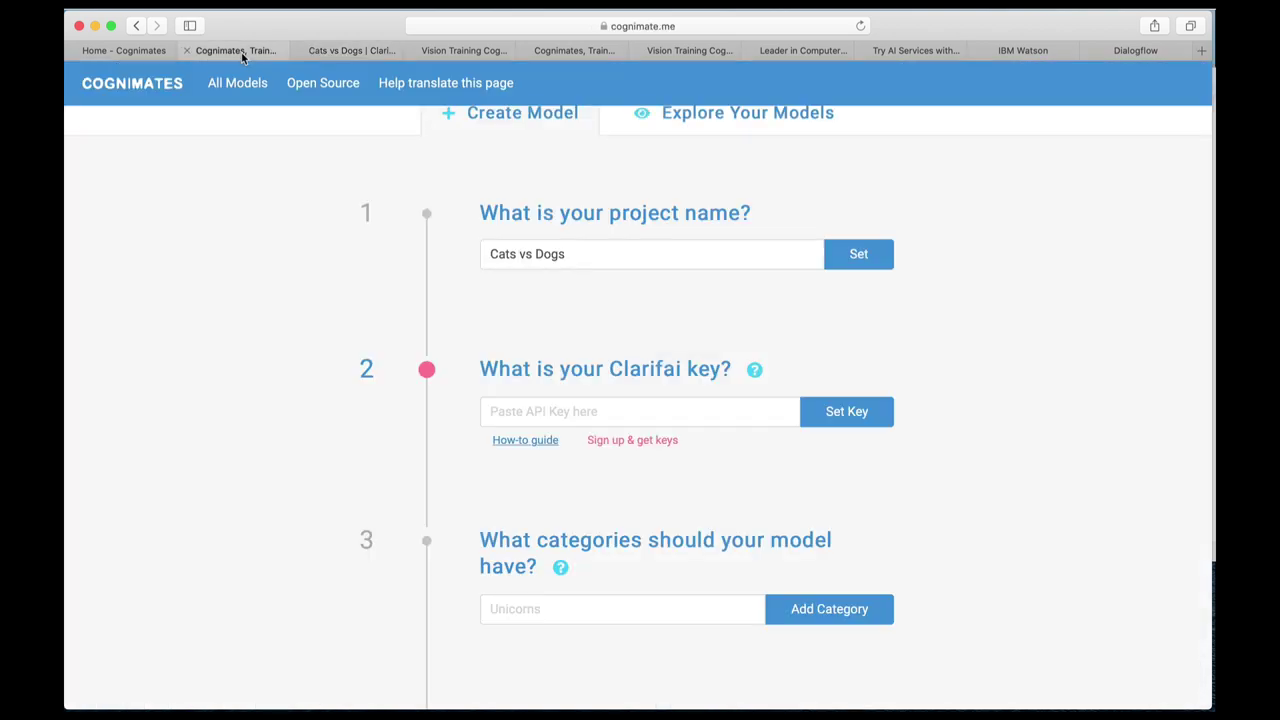
left_click(543, 408)
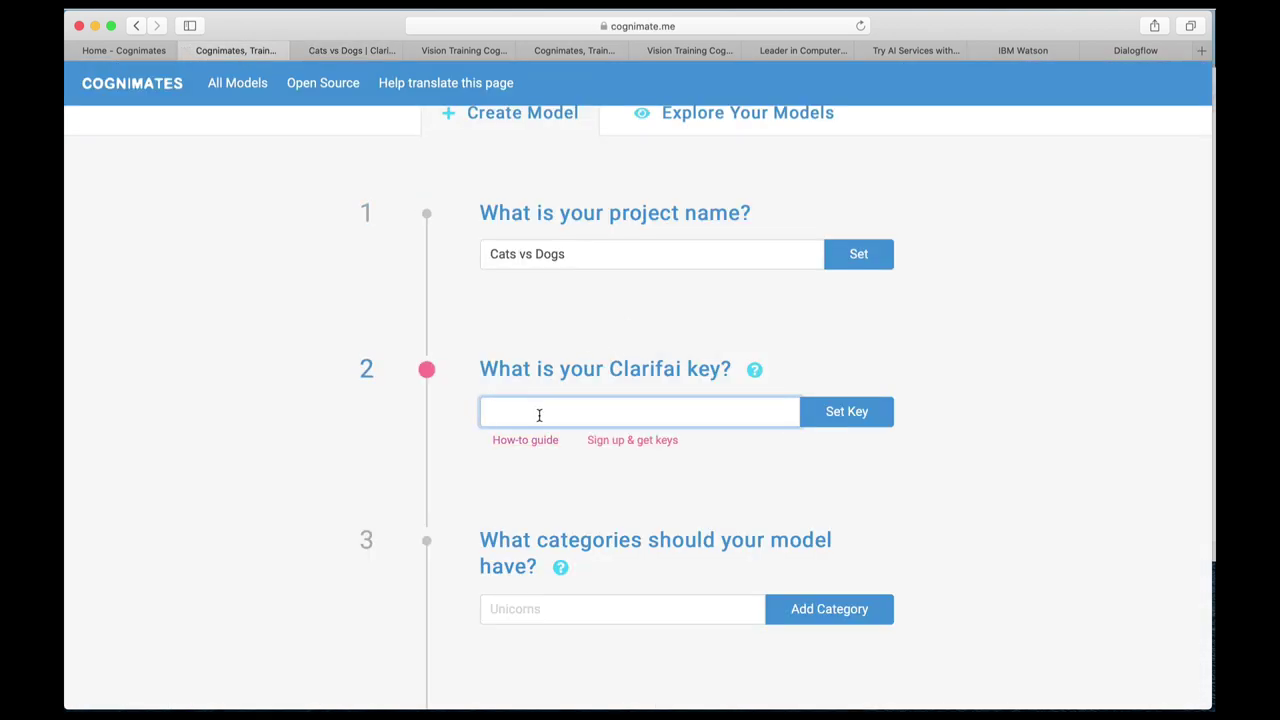
right_click(538, 414)
left_click(570, 453)
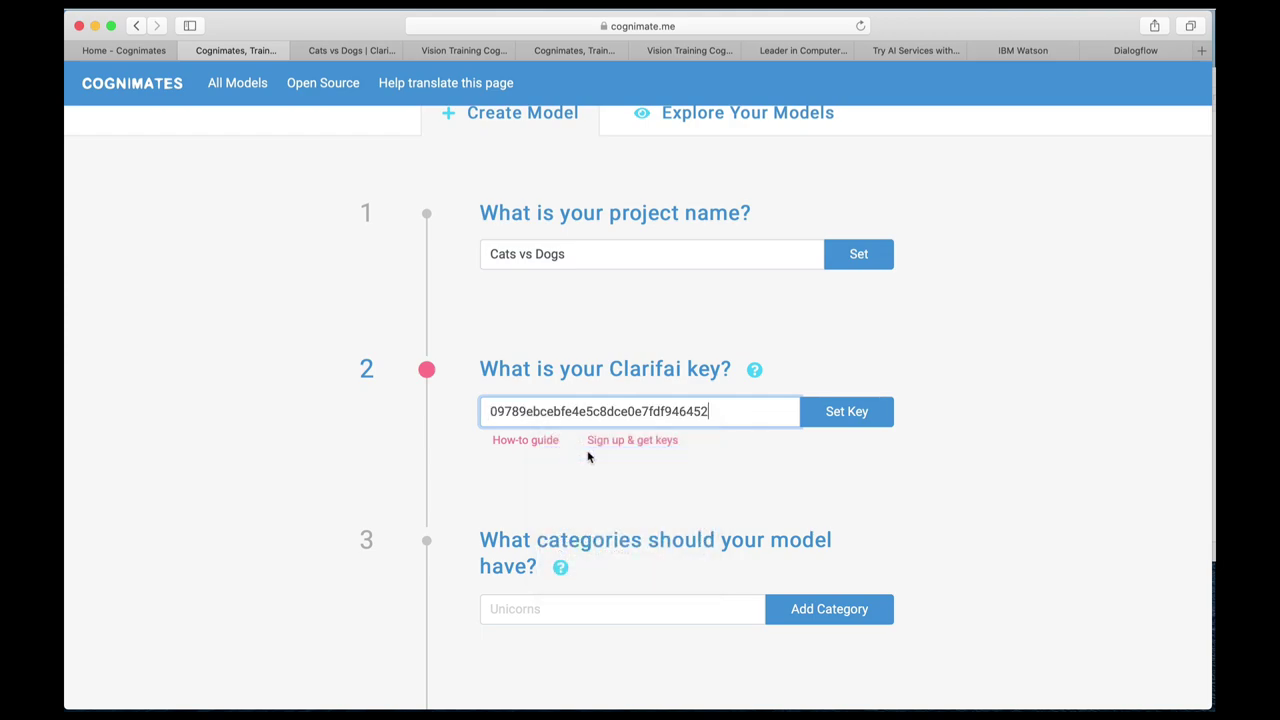
left_click(852, 413)
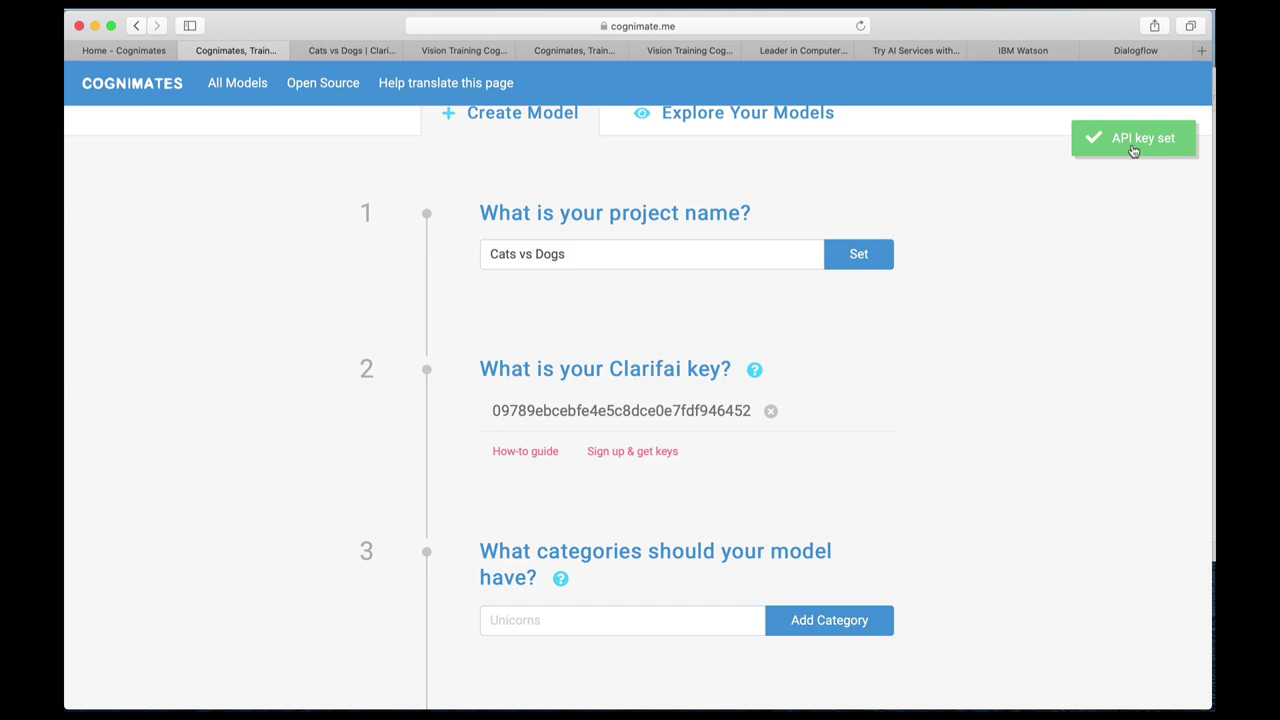
- Add two categories named "Cats" and "Dogs" to the vision model
scroll(1083, 285, "down", 1)
scroll(1083, 285, "down", 3)
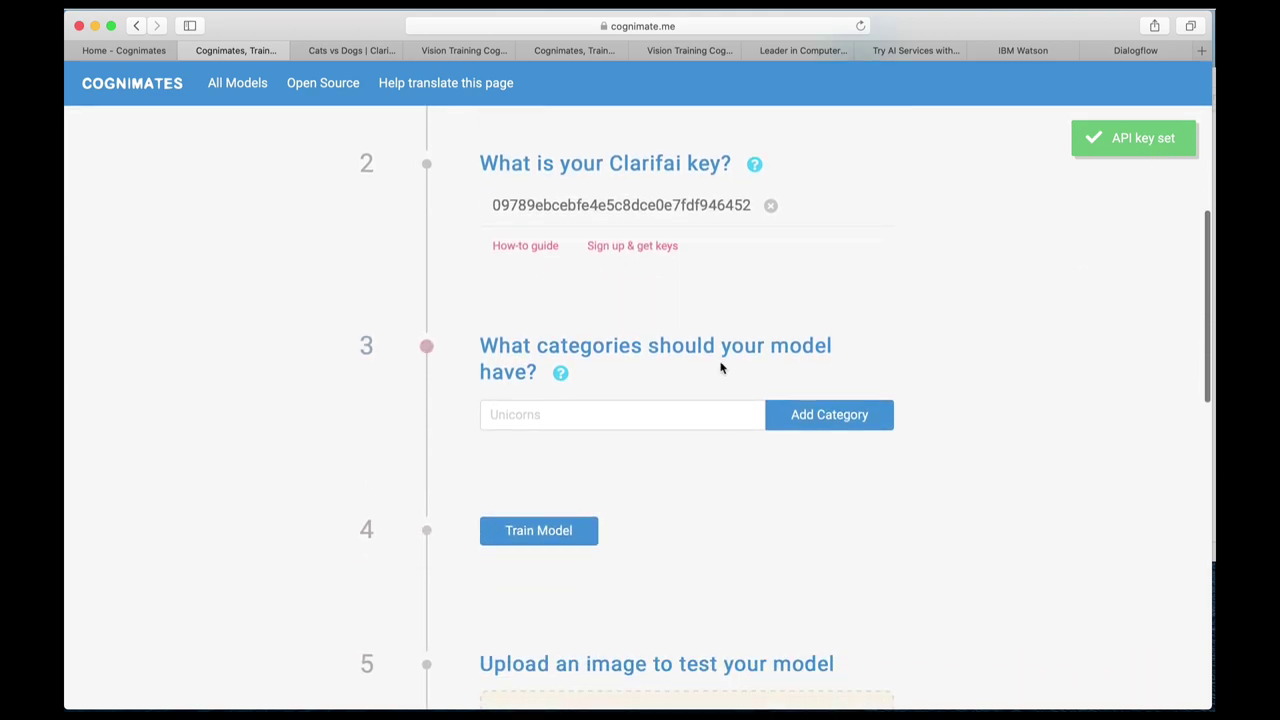
scroll(703, 472, "down", 1)
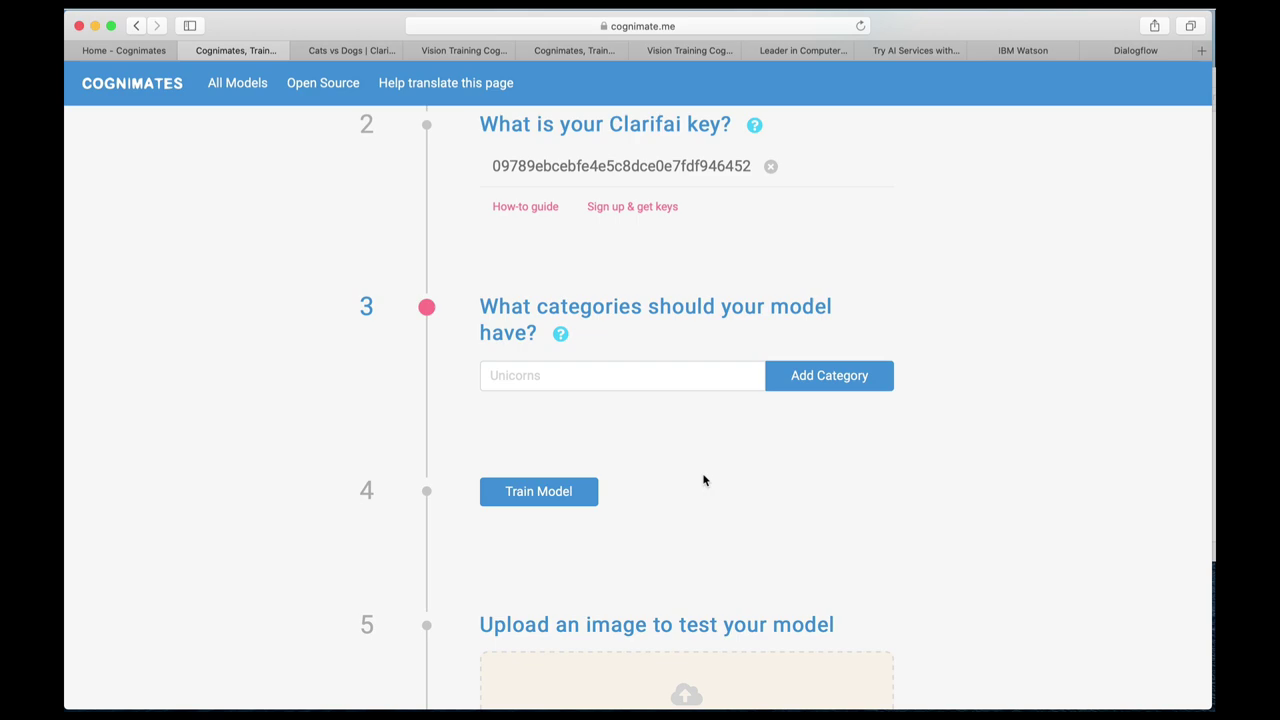
left_click(567, 376)
type("Cats")
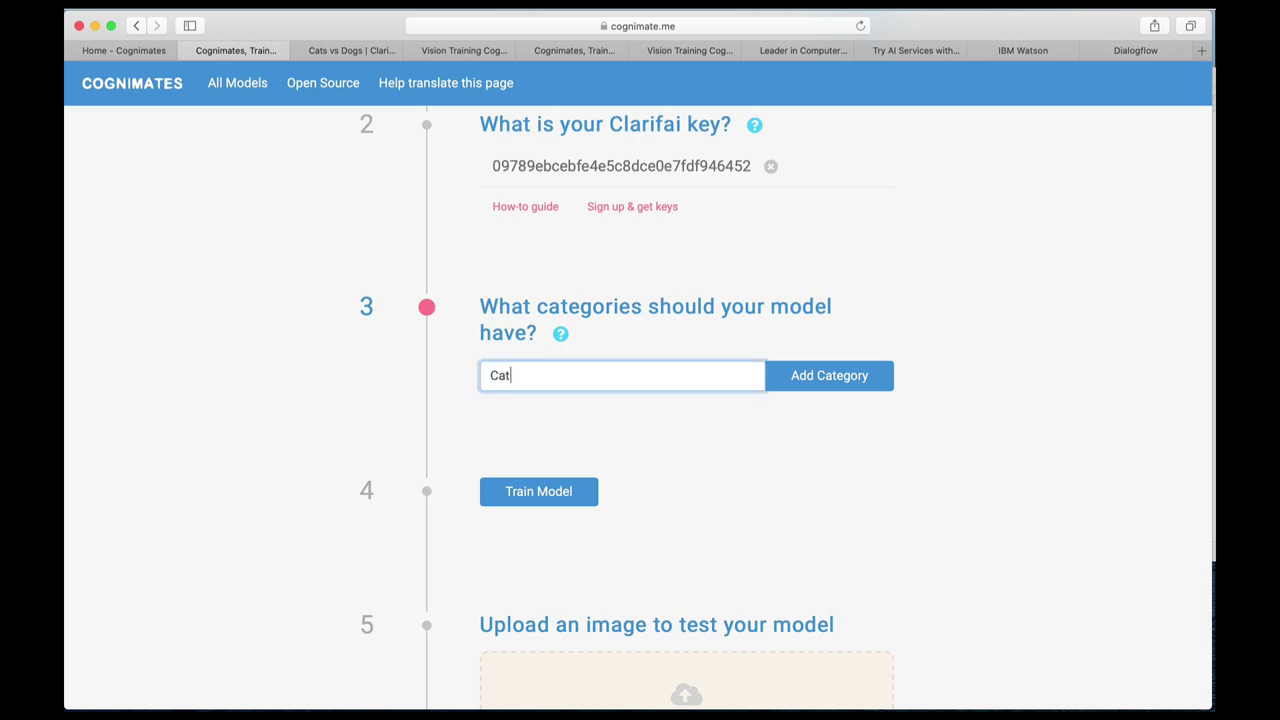
left_click(840, 377)
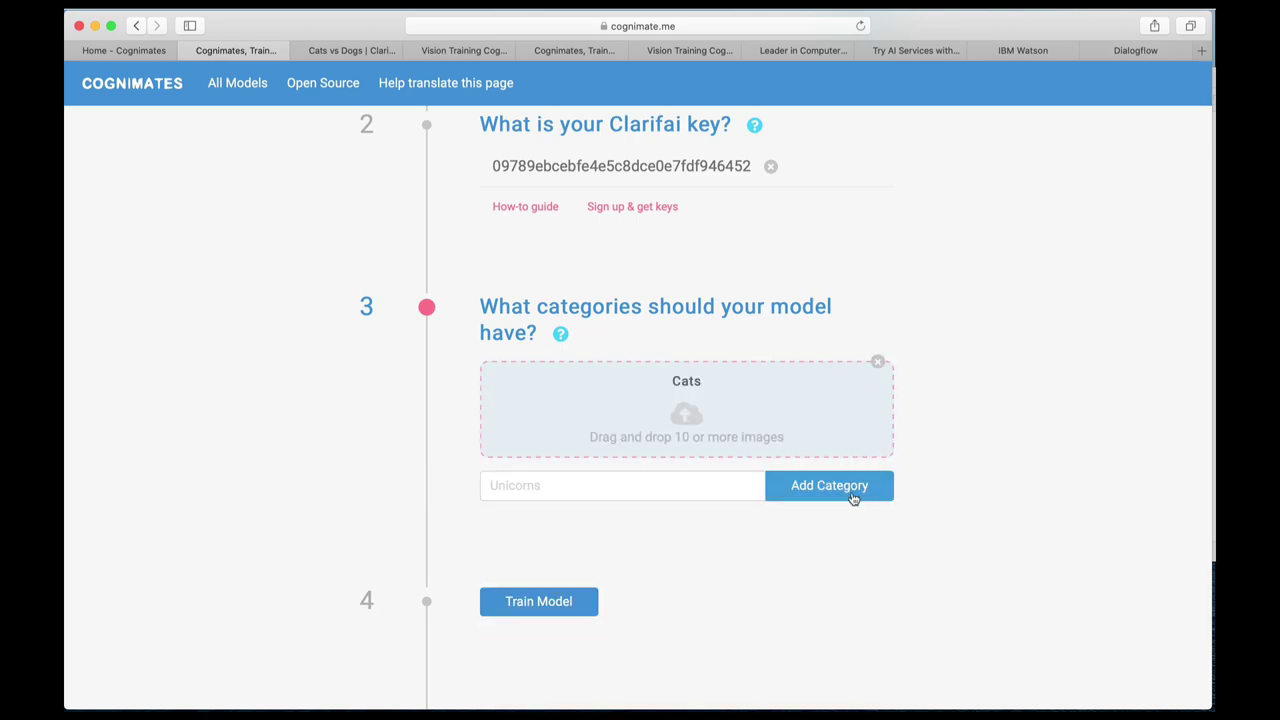
left_click(690, 486)
type("Dogs")
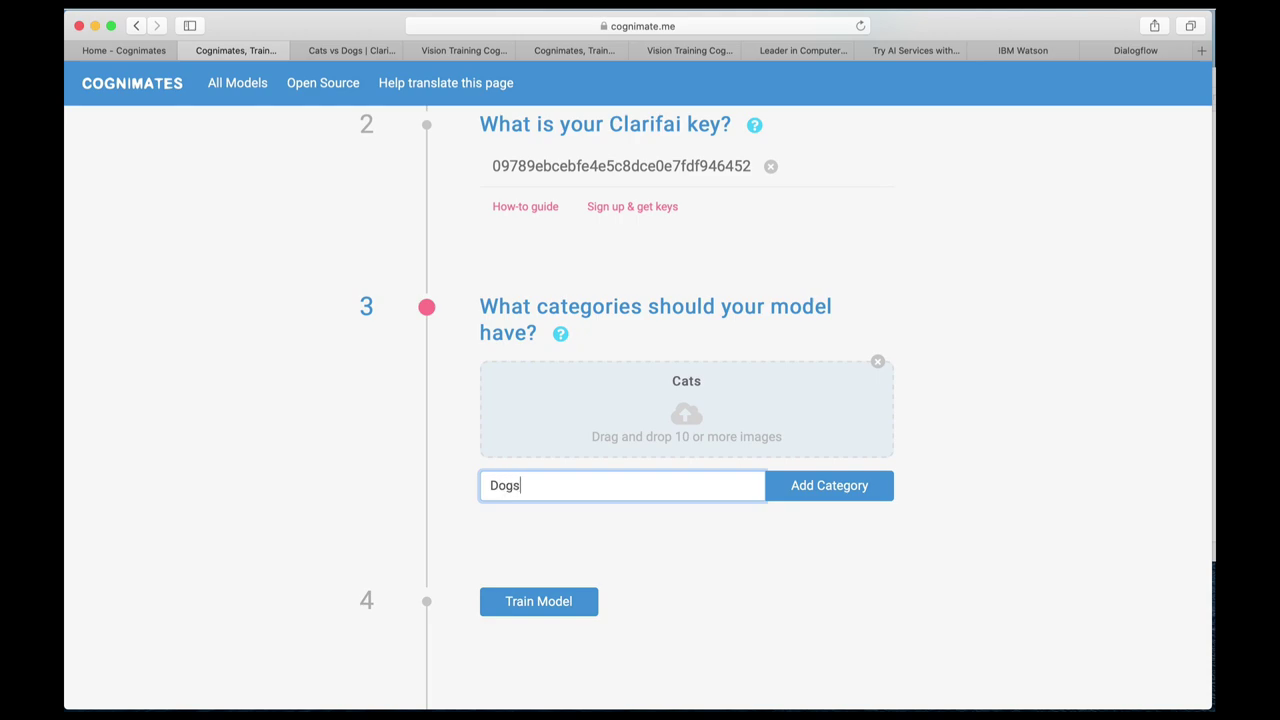
left_click(815, 485)
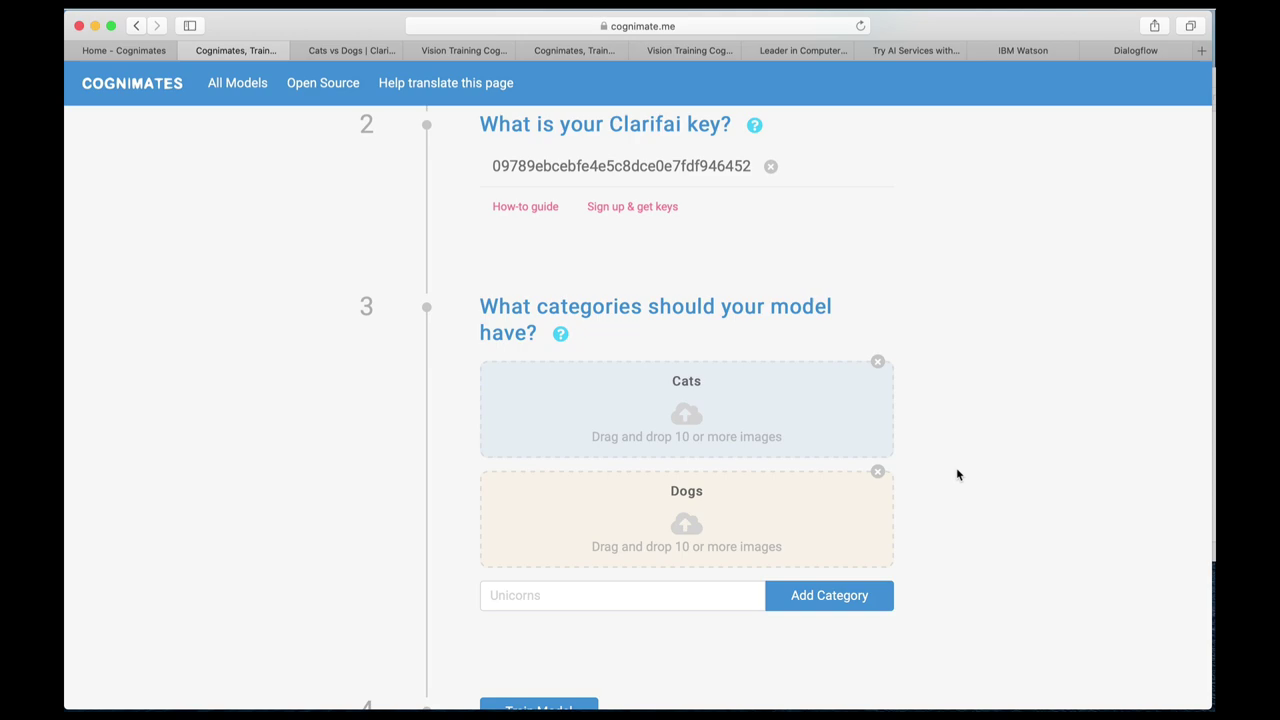
- Upload the set of cat photos to the Cats category and the set of dog photos to the Dogs category
key("super+Tab")
left_click_drag(1090, 230, 686, 415)
left_click(916, 101)
key("super+a")
scroll(300, 400, "down", 5)
left_click_drag(1110, 200, 686, 430)
left_click(313, 489)
scroll(997, 486, "up", 5)
scroll(997, 486, "down", 2)
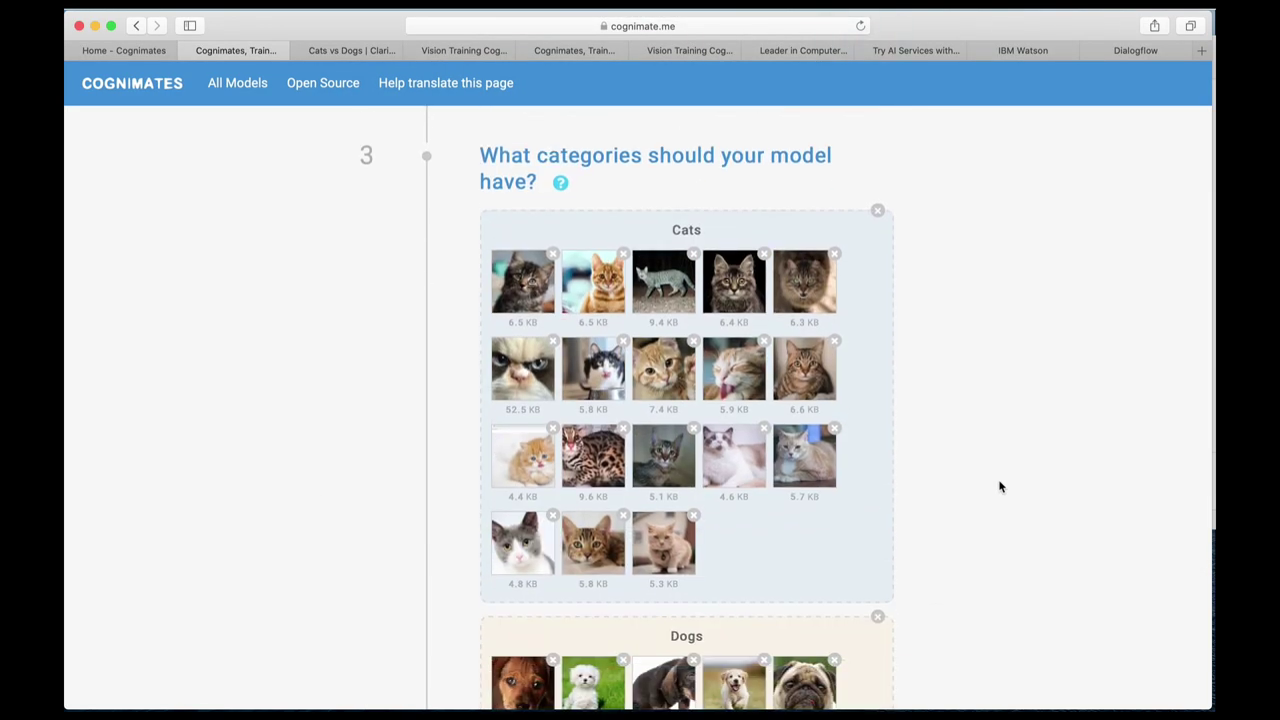
- Try to train the model on the uploaded cat and dog images
scroll(999, 486, "down", 1)
scroll(999, 486, "down", 4)
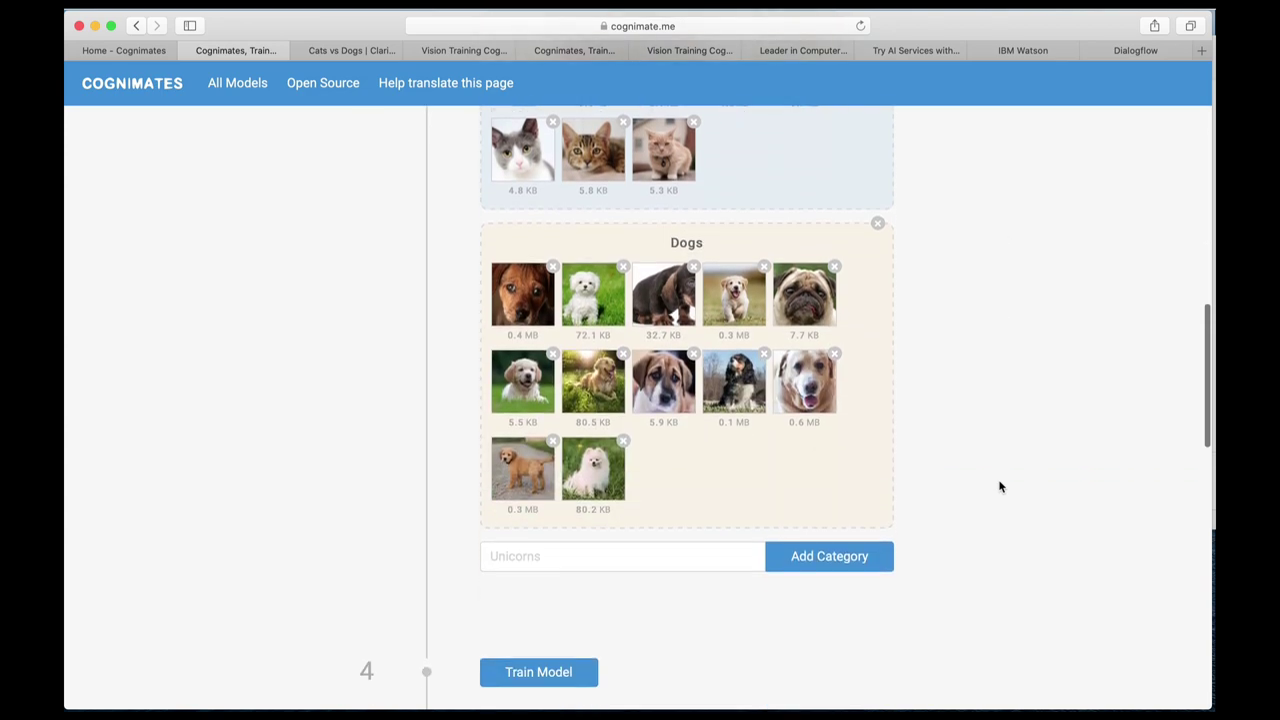
scroll(999, 486, "down", 4)
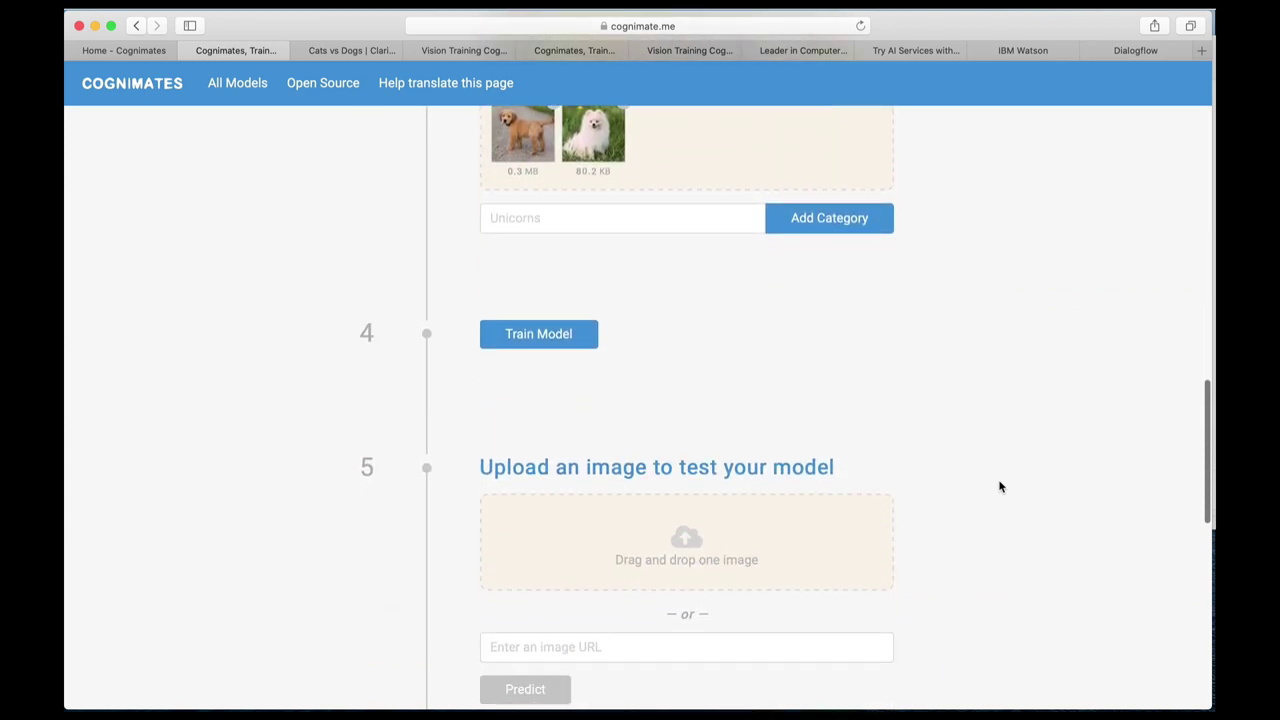
left_click(550, 337)
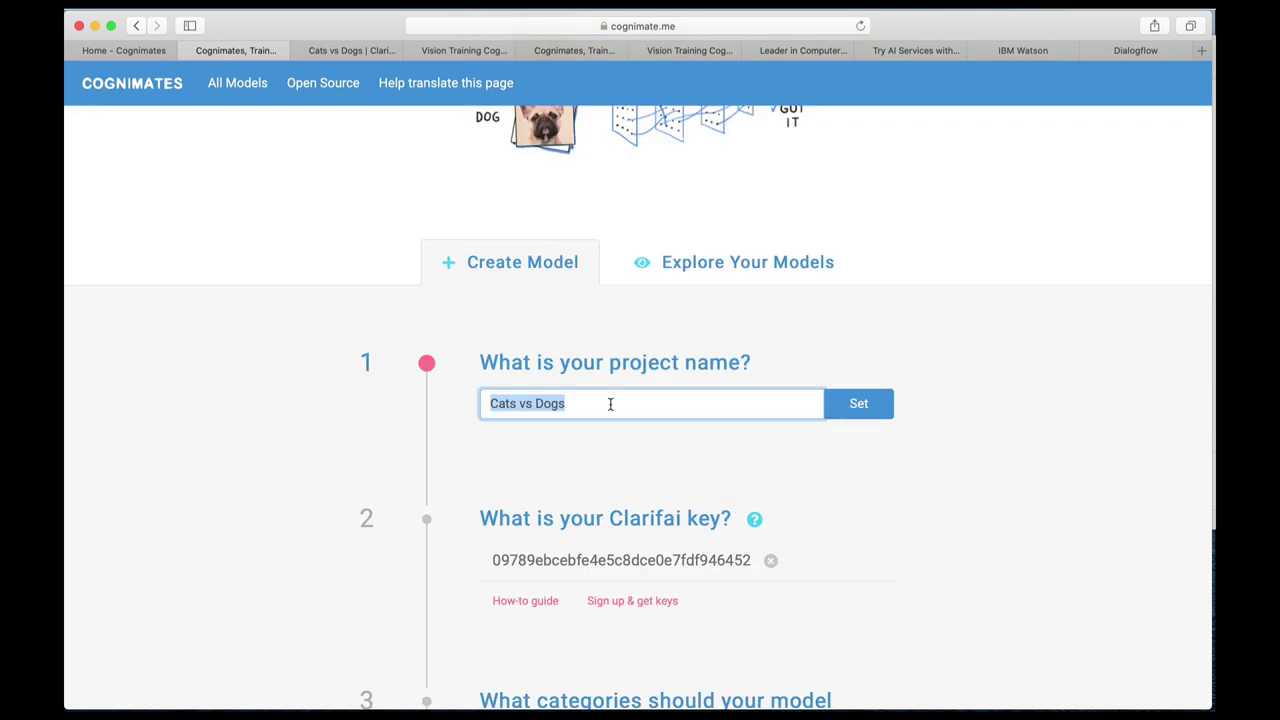
- Replace the project name with "is it a cat" and set it, checking the training images
type("is it a cat")
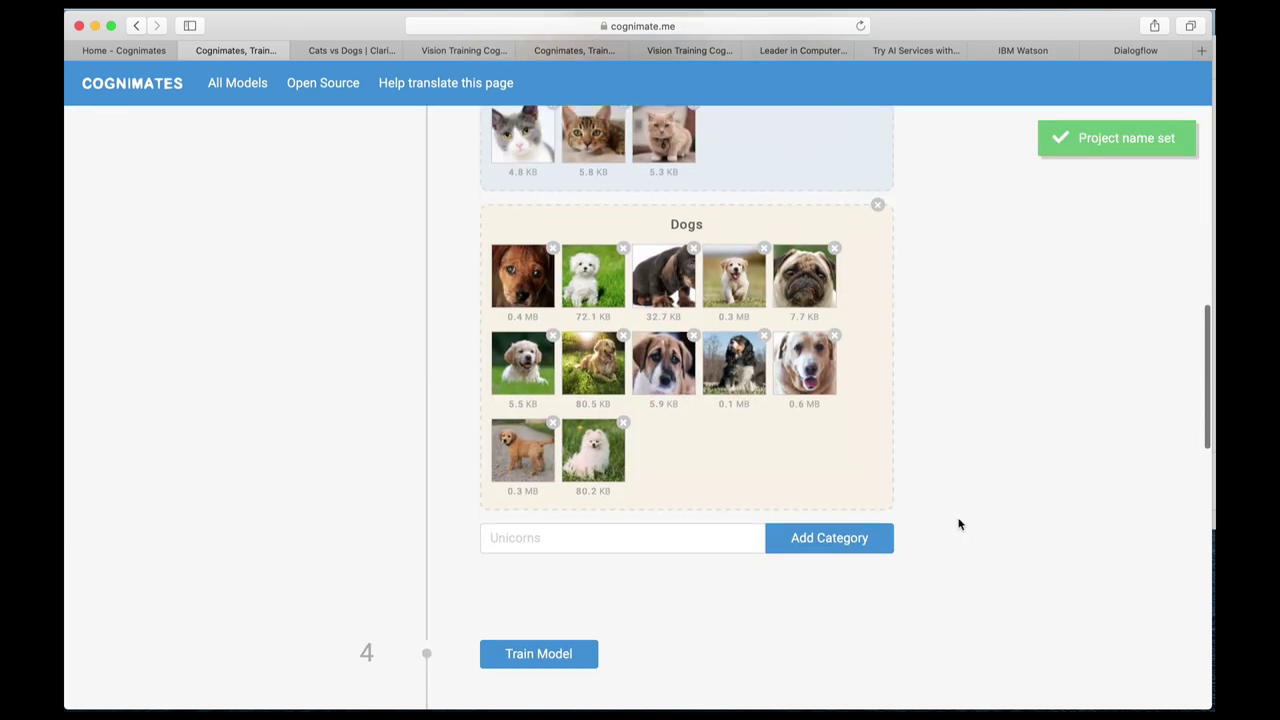
scroll(958, 524, "down", 5)
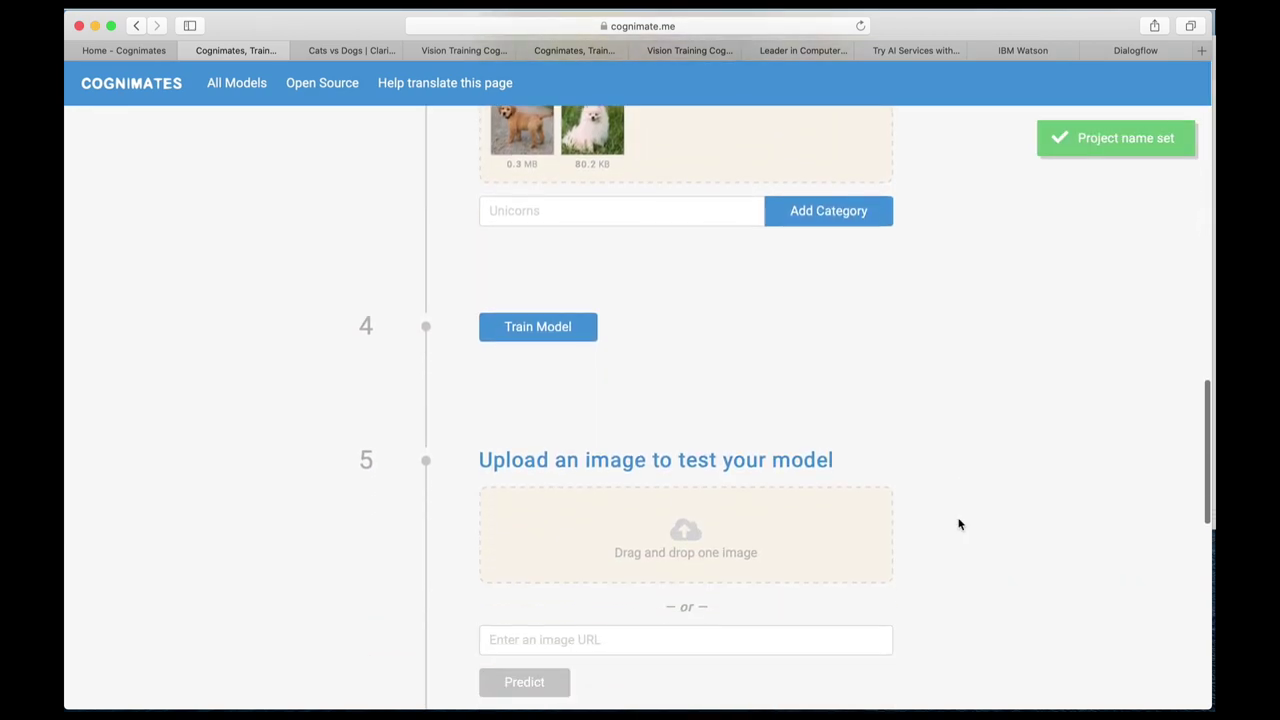
scroll(675, 402, "up", 10)
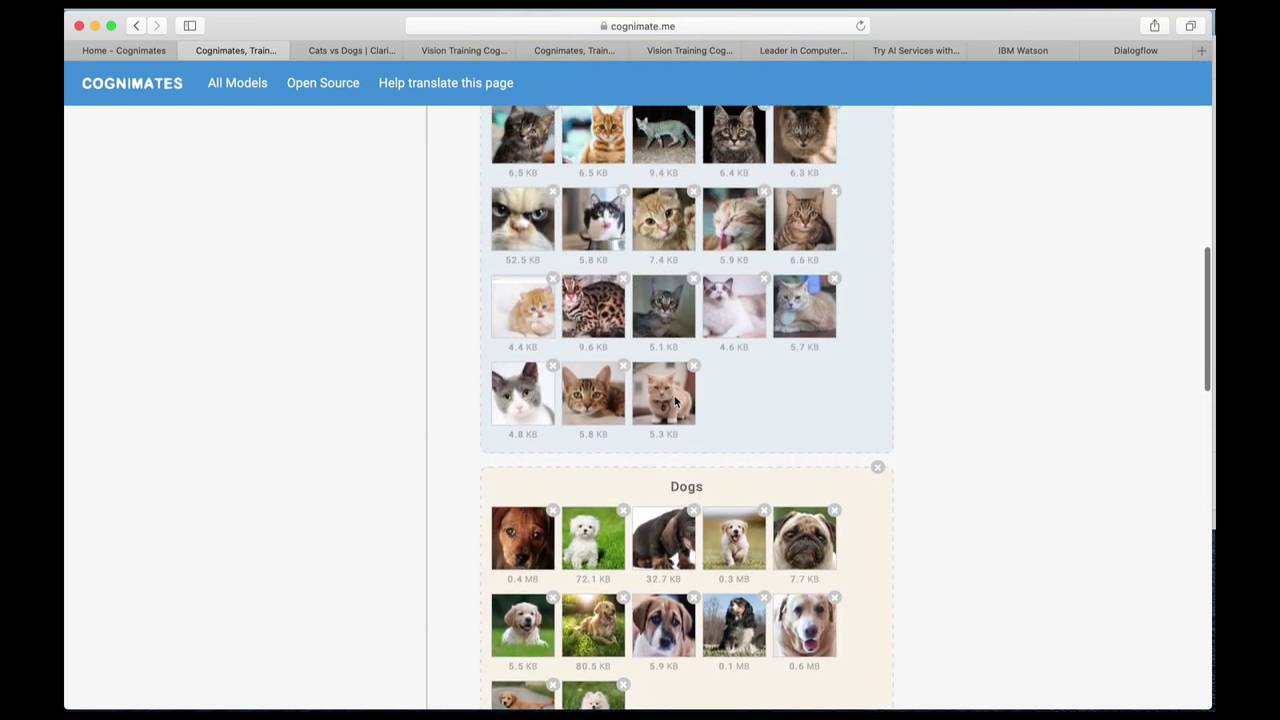
- Train the vision model on the uploaded Cats and Dogs images
scroll(675, 402, "down", 7)
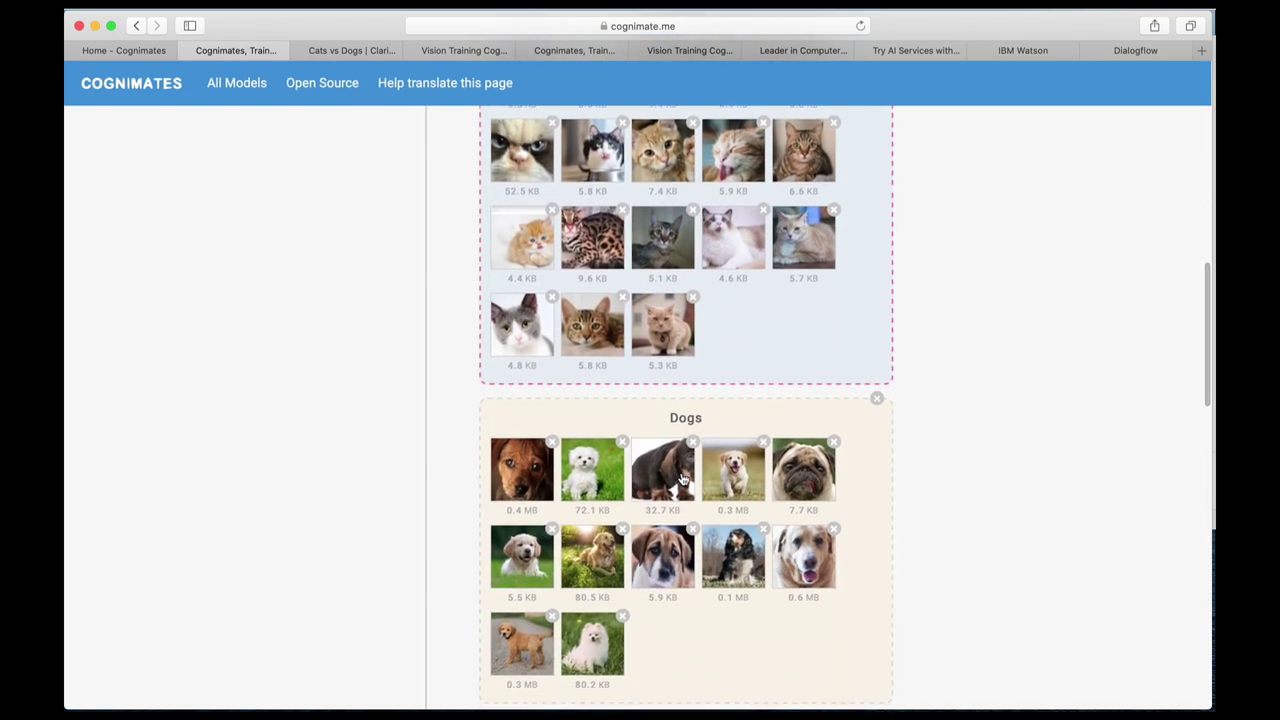
scroll(683, 479, "down", 3)
left_click(517, 443)
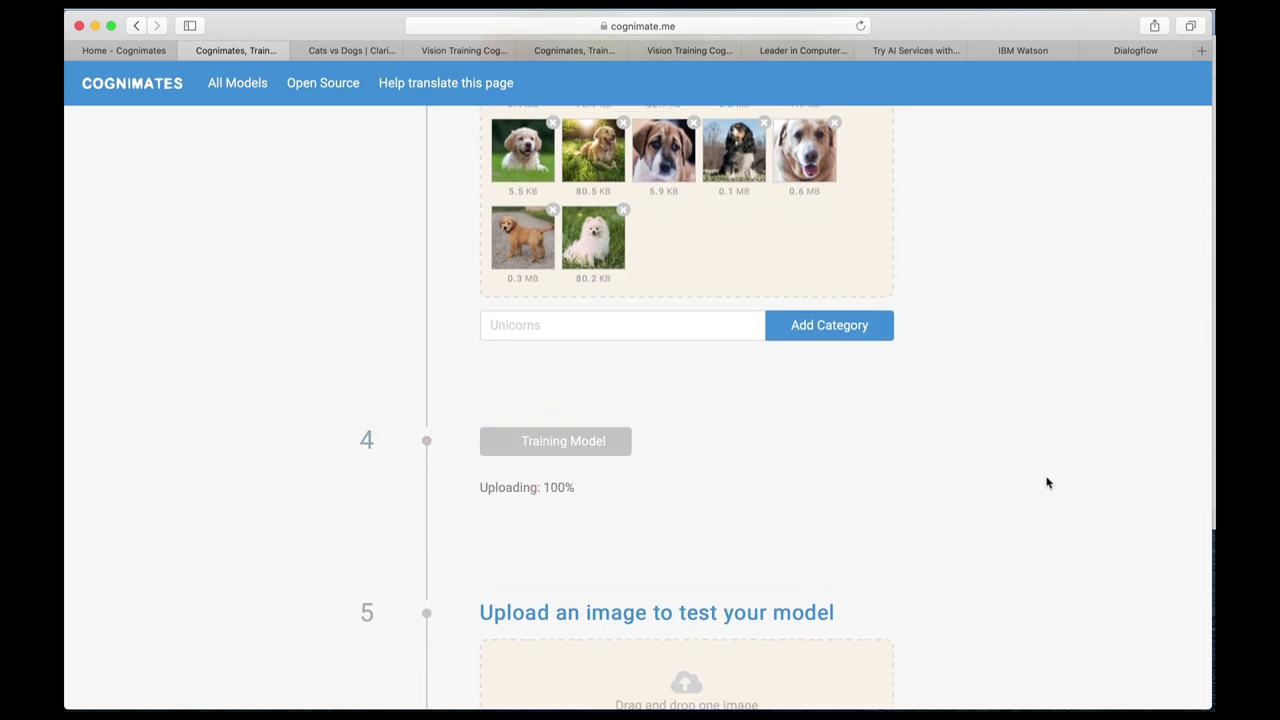
- Upload the downloaded puppy photo as the test image and run a prediction on it with the trained model
scroll(922, 555, "down", 5)
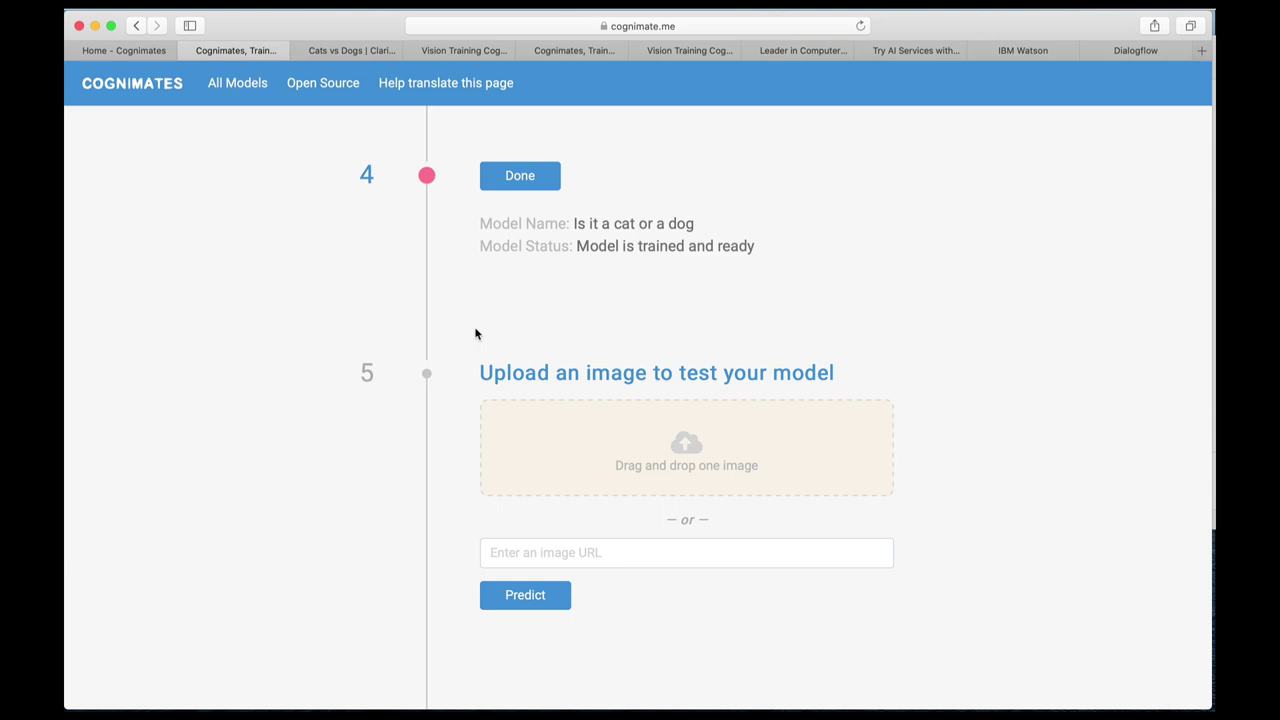
scroll(943, 491, "down", 3)
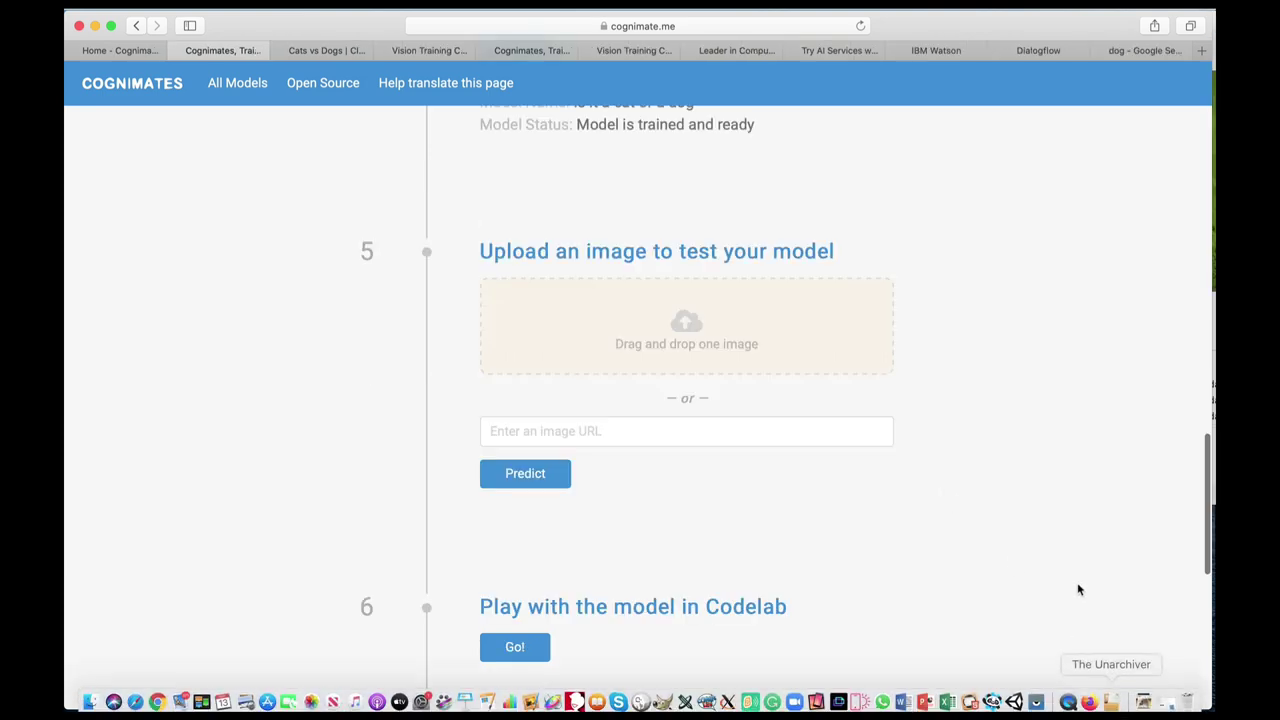
left_click(1143, 697)
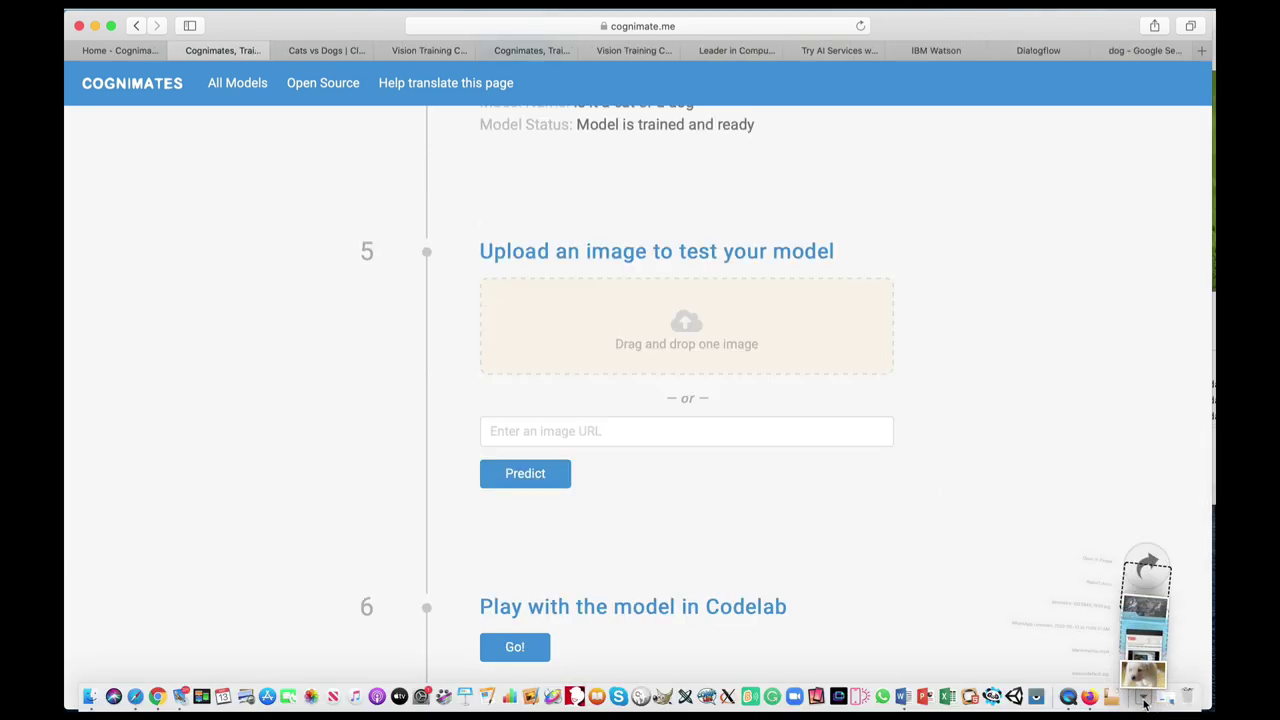
left_click_drag(1148, 651, 628, 320)
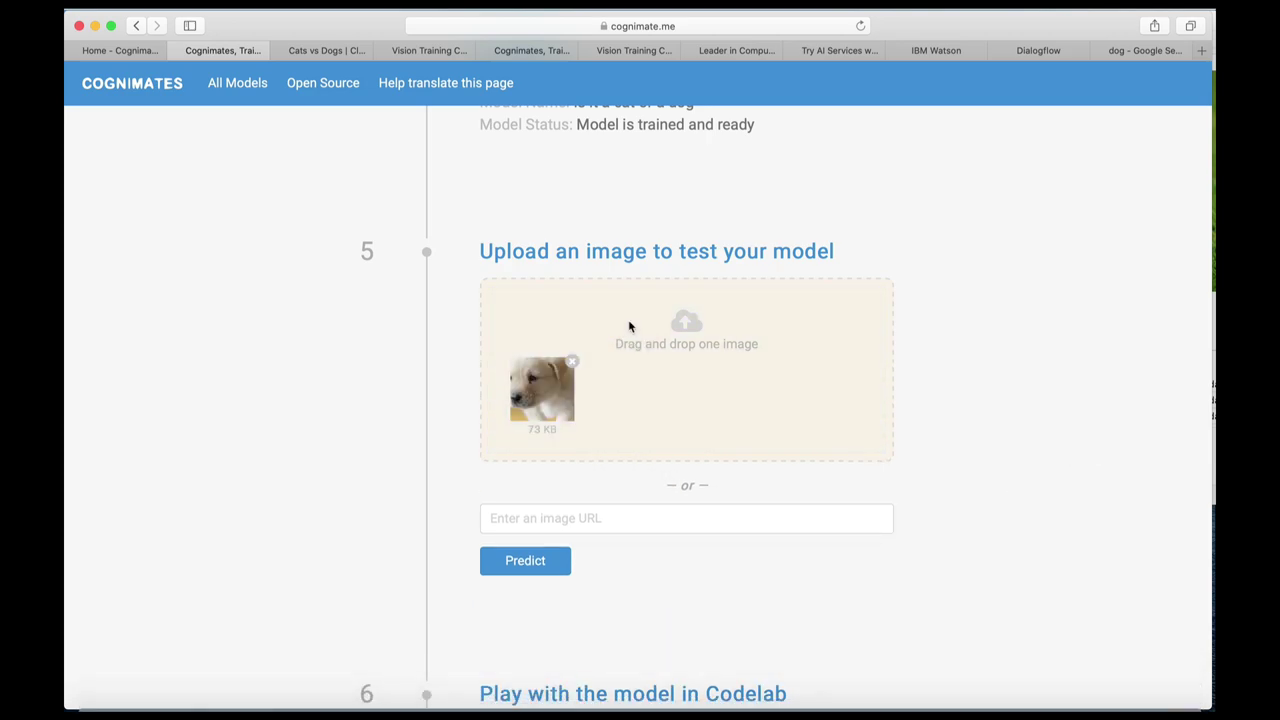
left_click(530, 563)
left_click(537, 568)
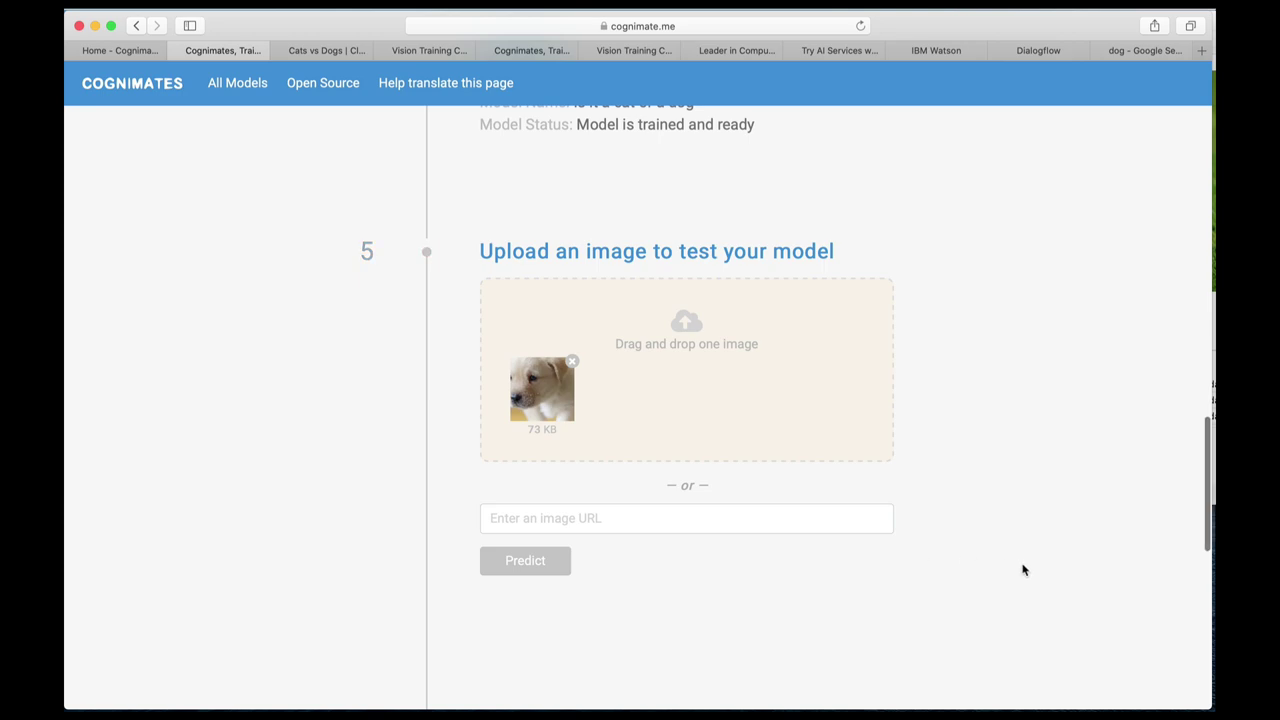
- Check the predicted category and confidence score, and remove the puppy photo from the test image area
scroll(1022, 570, "down", 2)
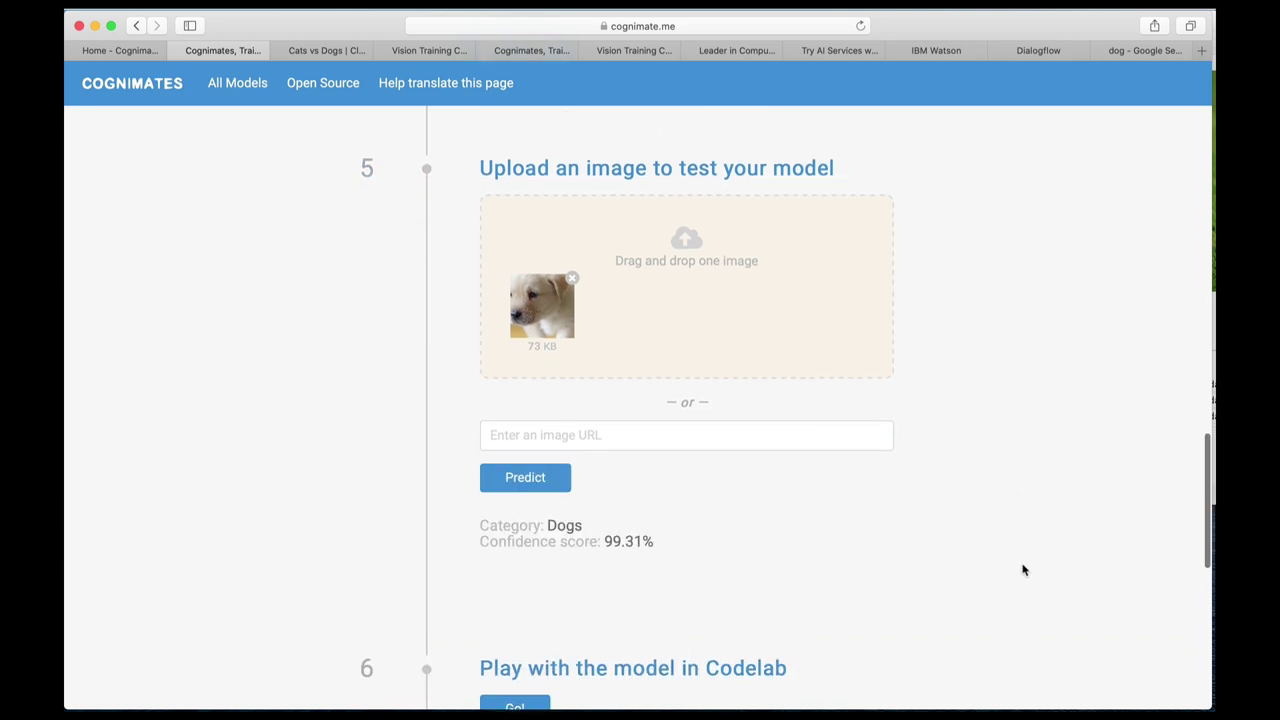
scroll(1022, 570, "up", 1)
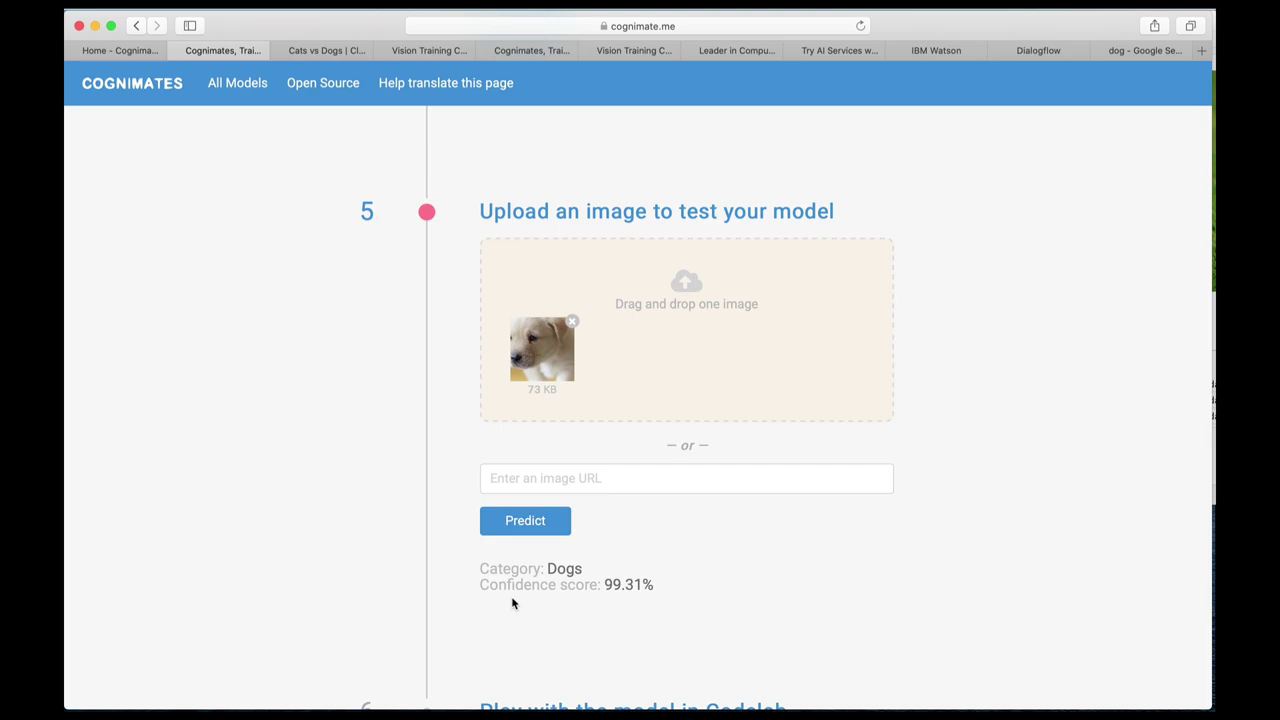
left_click(573, 323)
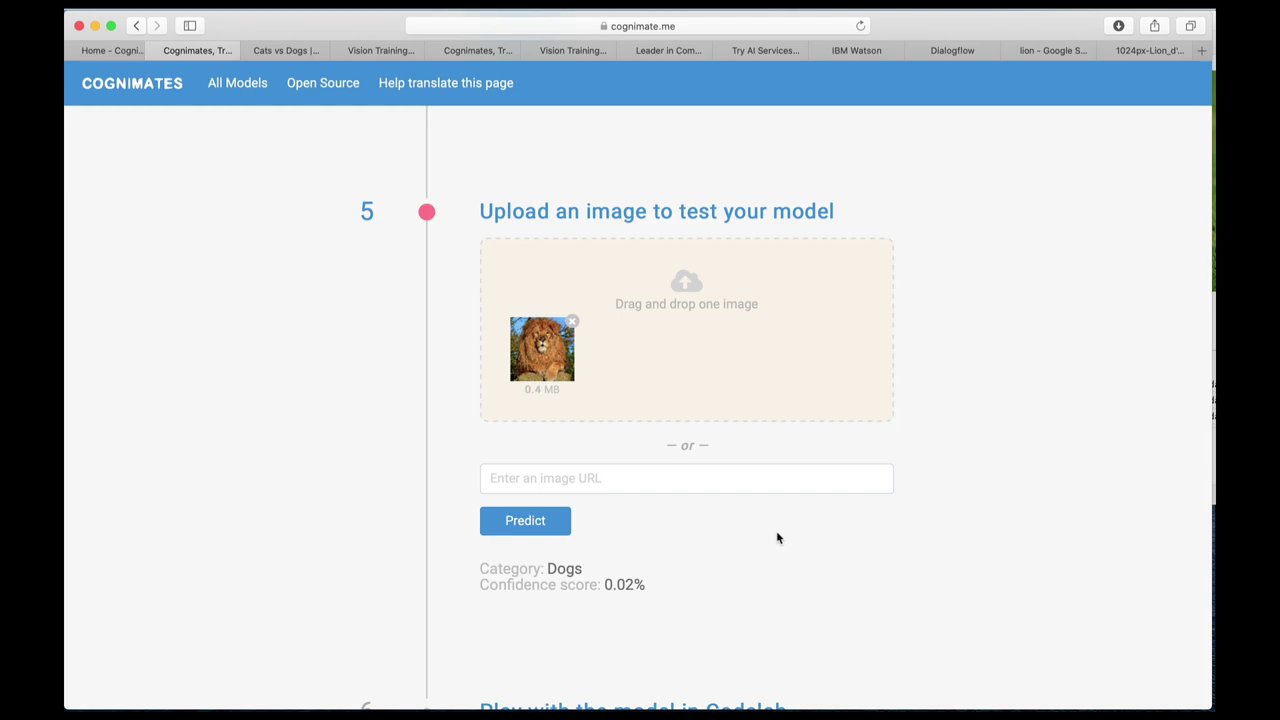
- Open Codelab from the training page to play with the trained model
scroll(777, 538, "up", 5)
scroll(777, 538, "down", 6)
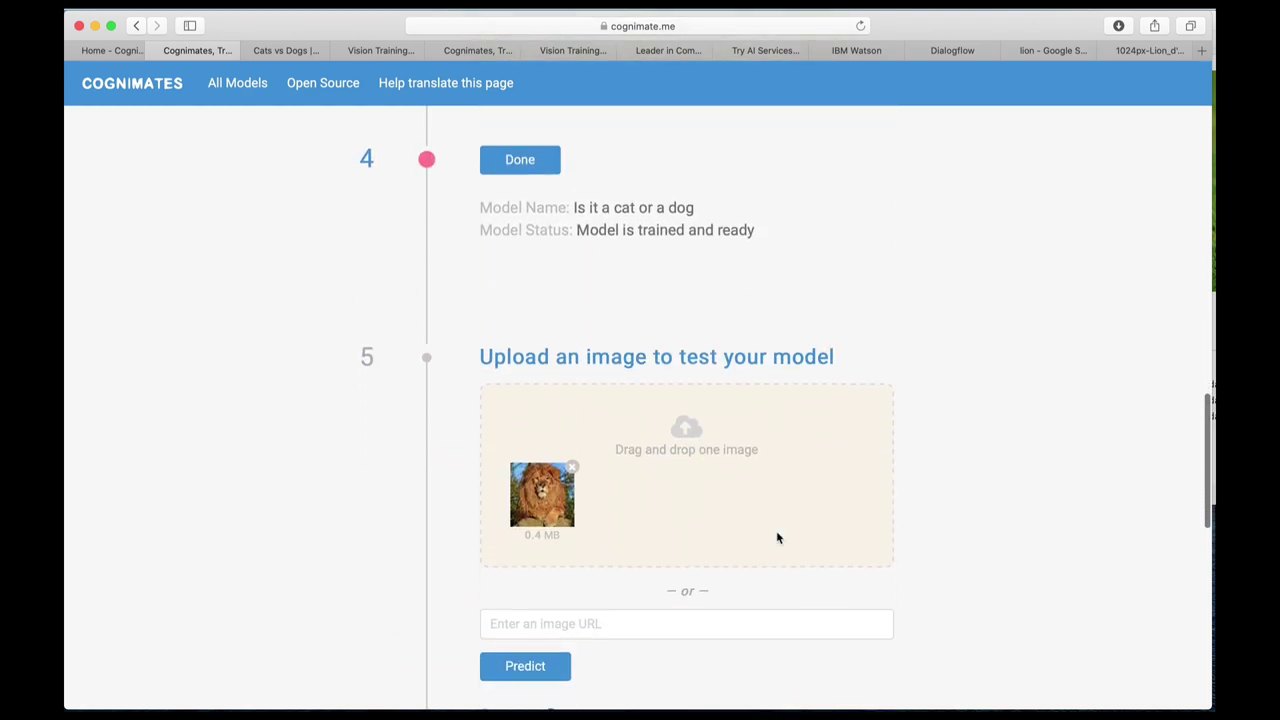
scroll(777, 538, "down", 2)
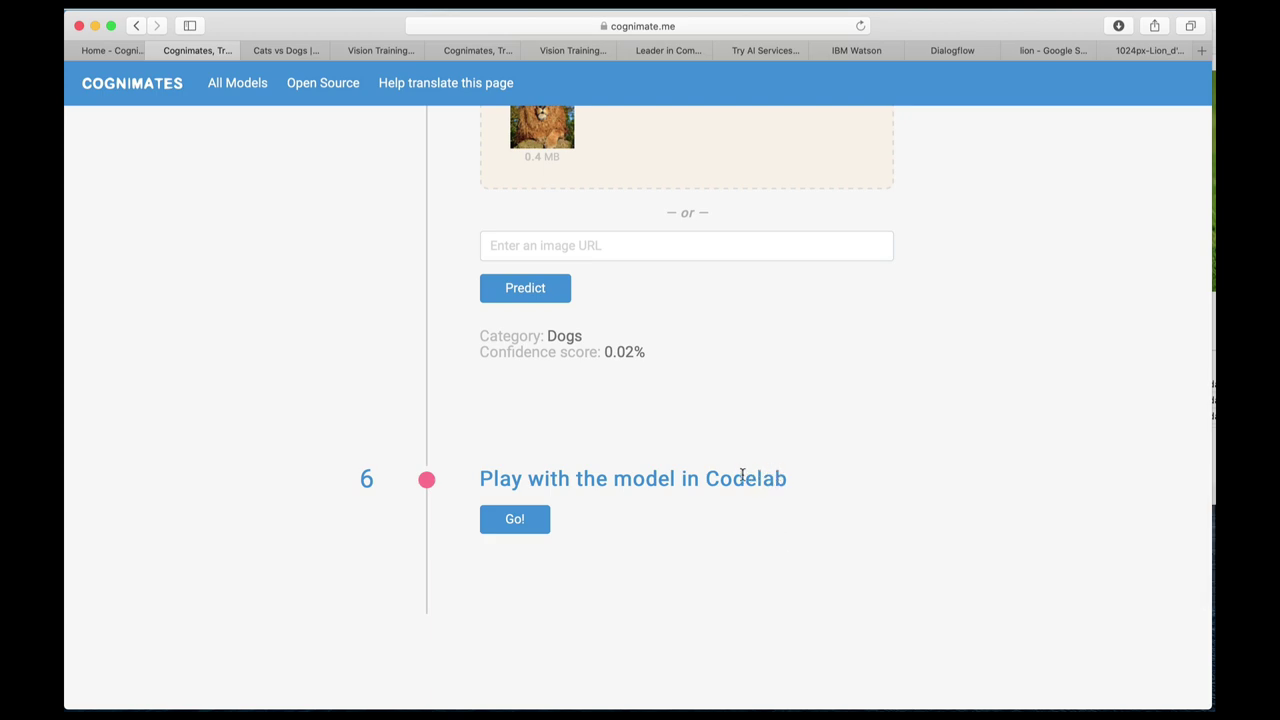
left_click(525, 522)
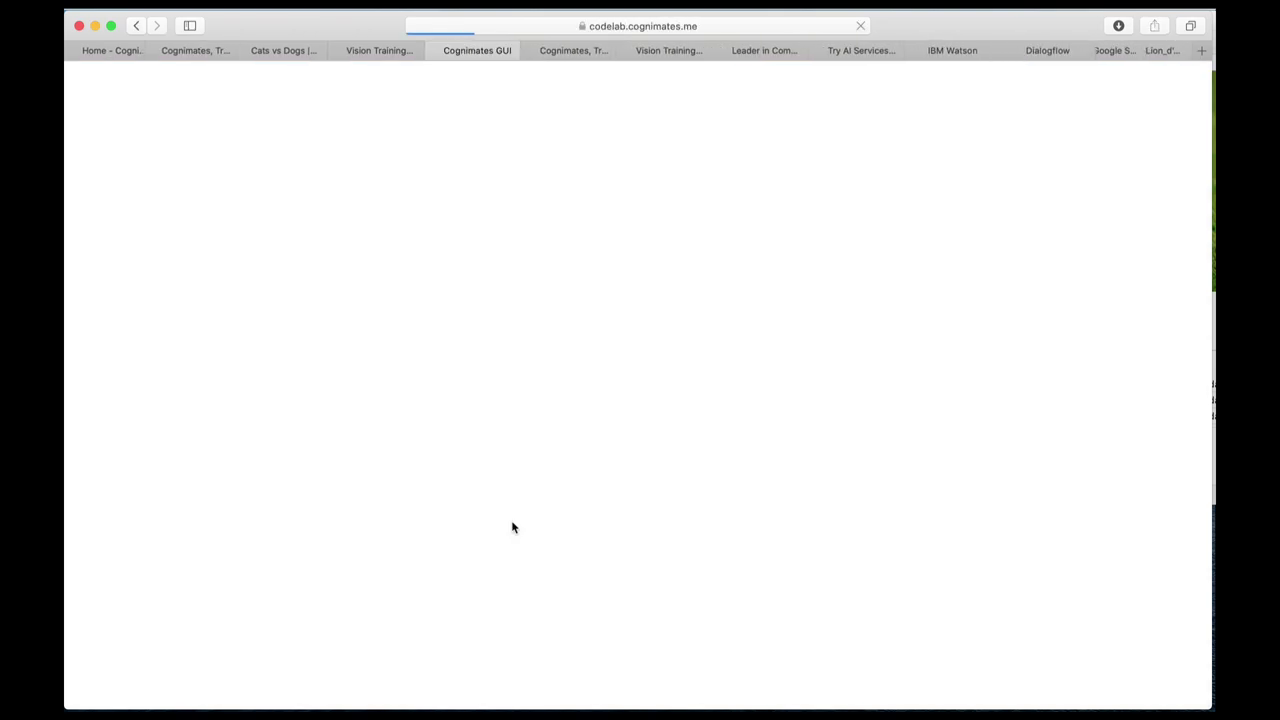